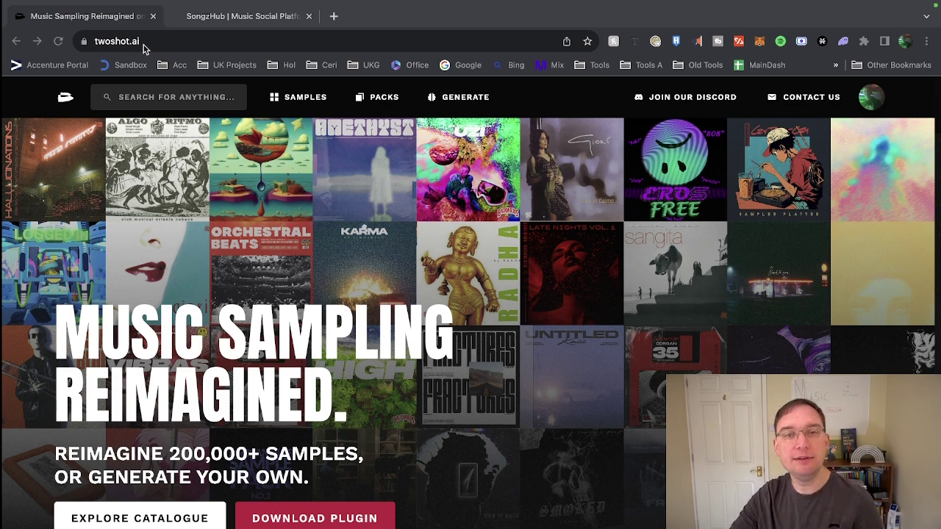
- Look over the SongzHub site, then return to the TwoShot home page tab
left_click(213, 16)
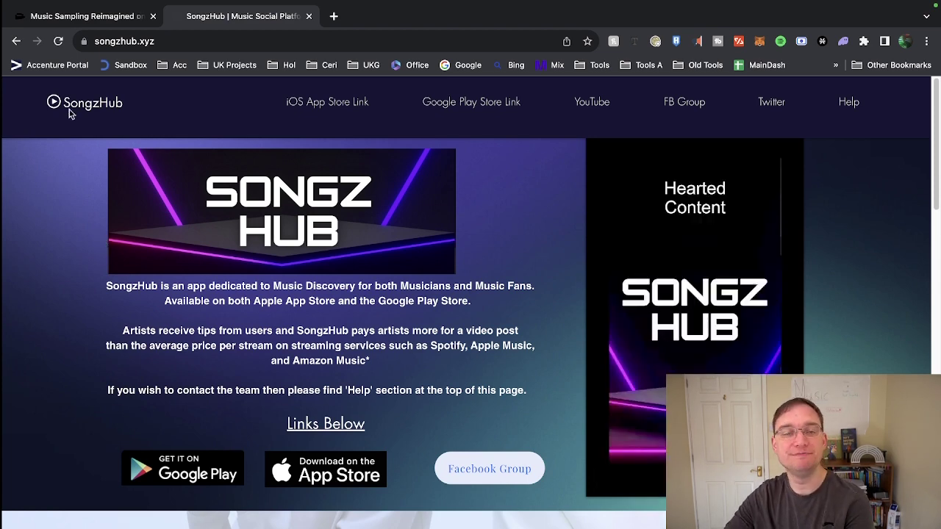
left_click(64, 15)
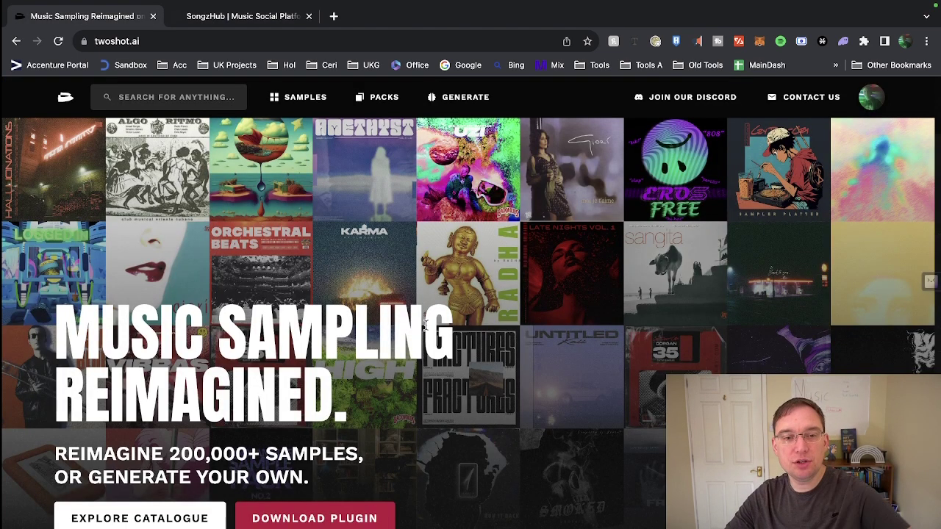
- Open the Explore Samples page and scroll through the recommended Samples For You
left_click(306, 99)
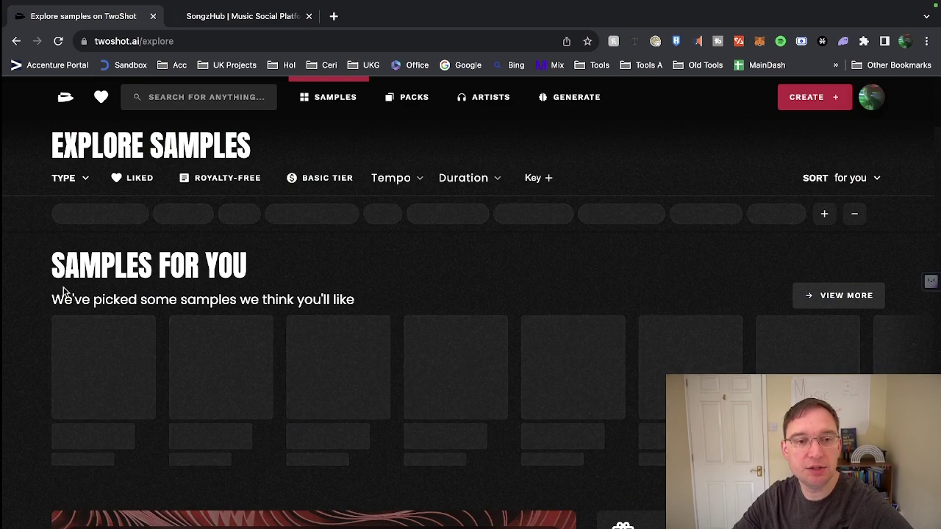
scroll(560, 479, "down", 5)
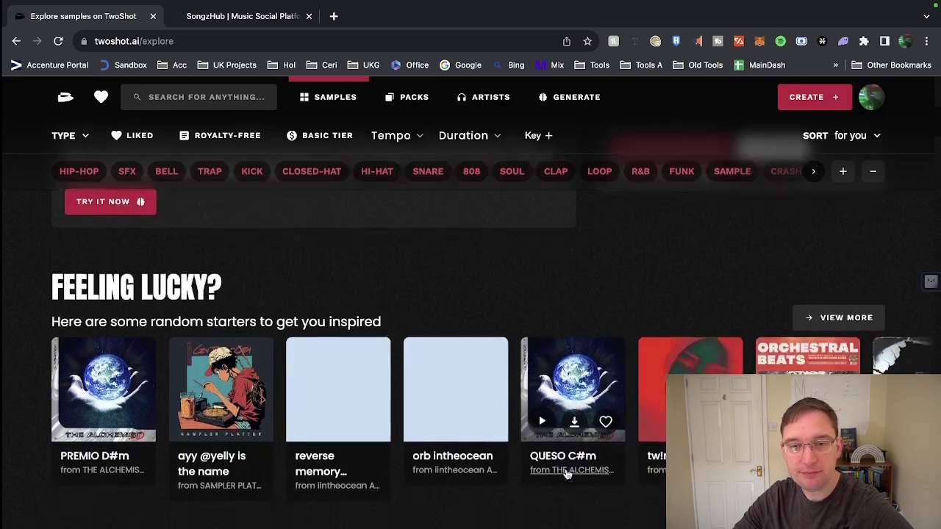
scroll(566, 474, "down", 3)
scroll(566, 475, "down", 6)
scroll(566, 474, "up", 3)
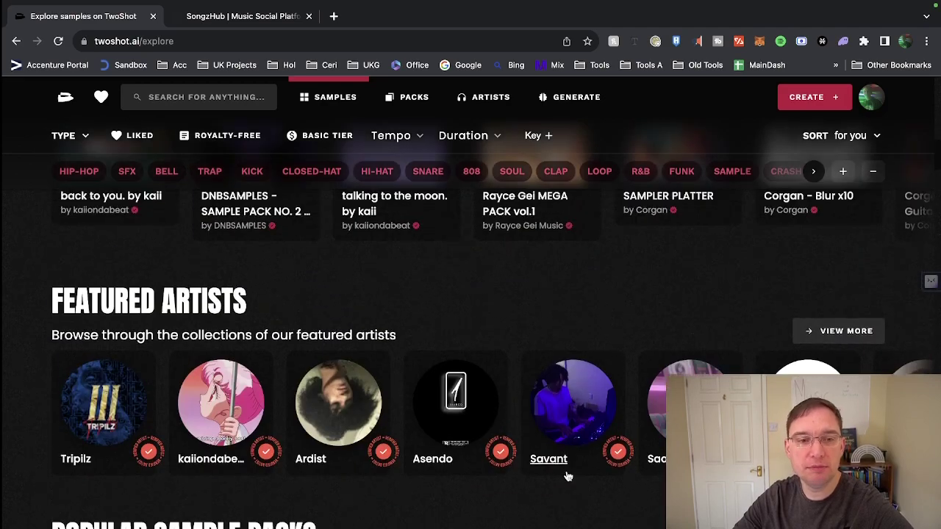
scroll(566, 476, "down", 9)
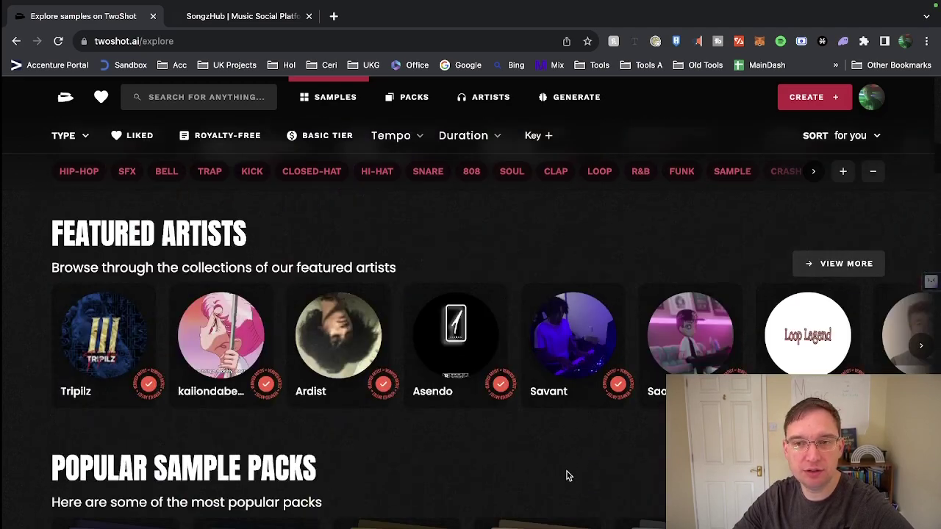
scroll(568, 477, "up", 2)
scroll(568, 477, "down", 5)
scroll(565, 483, "down", 3)
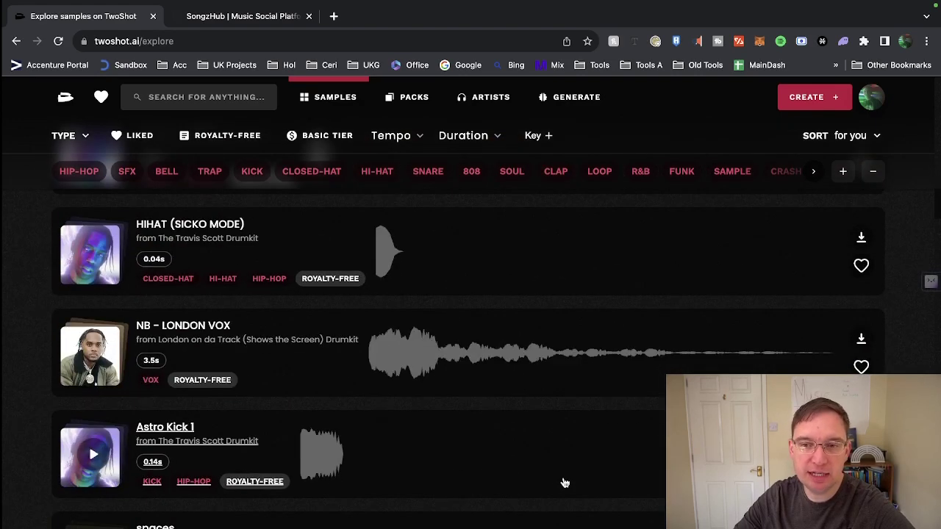
scroll(565, 482, "down", 3)
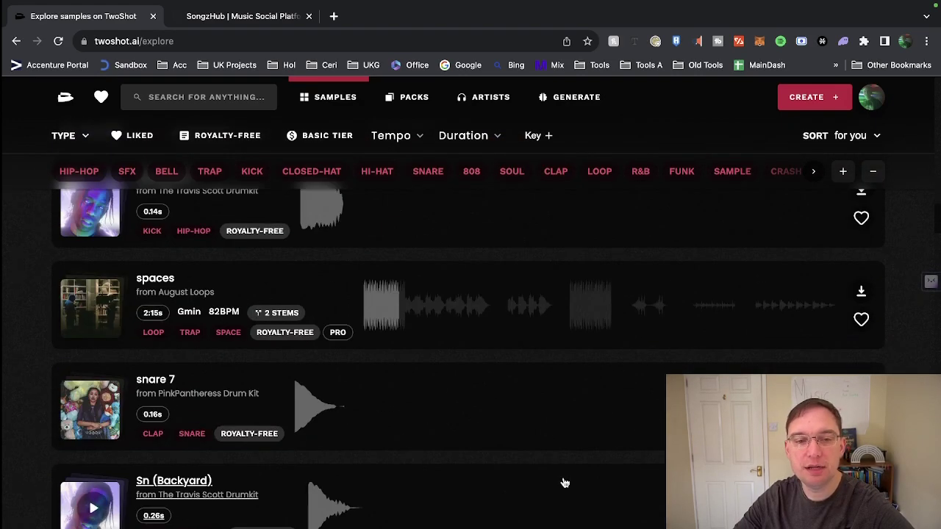
scroll(565, 483, "down", 5)
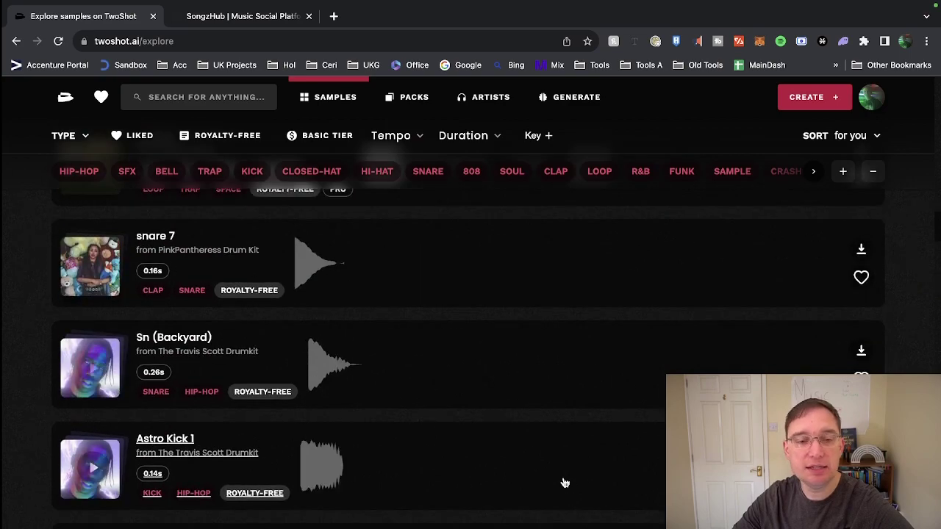
- Advance the genre tag row twice to reveal the VINTAGE through LONG tags
scroll(565, 482, "down", 7)
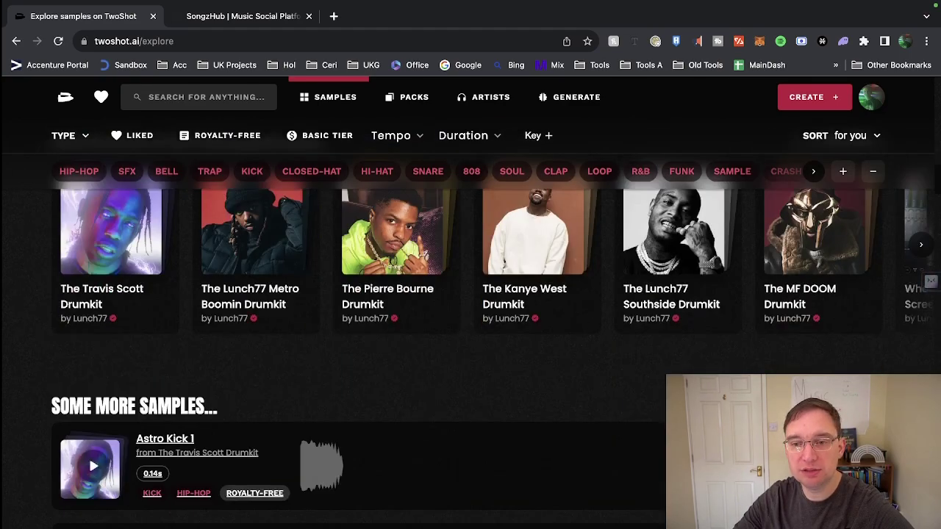
scroll(502, 402, "up", 20)
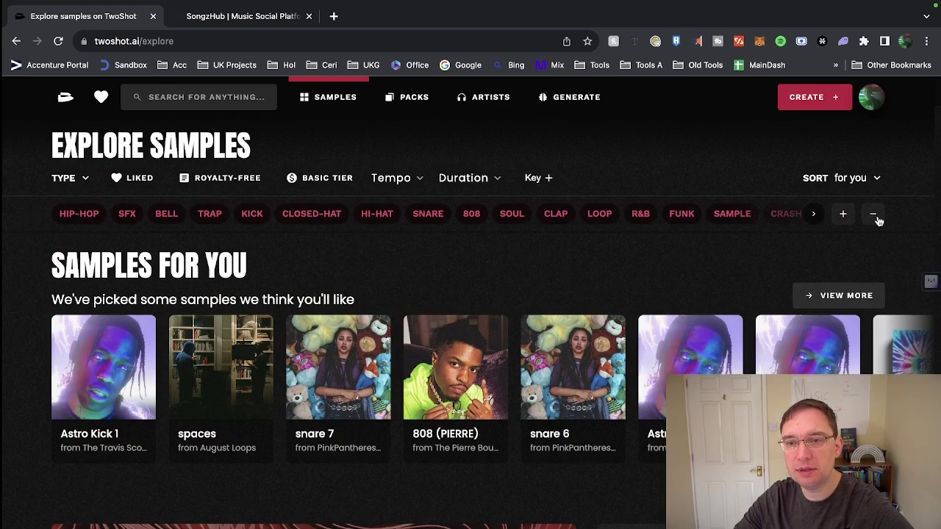
left_click(815, 217)
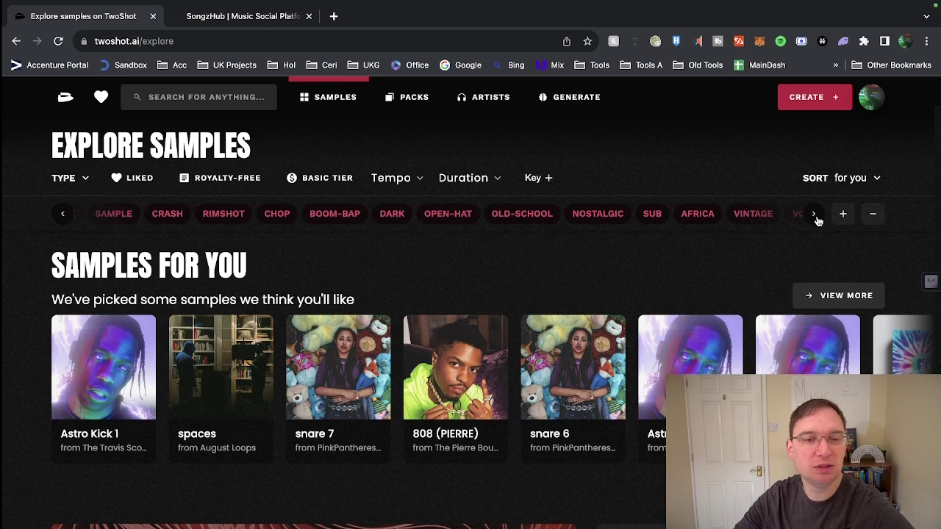
left_click(815, 215)
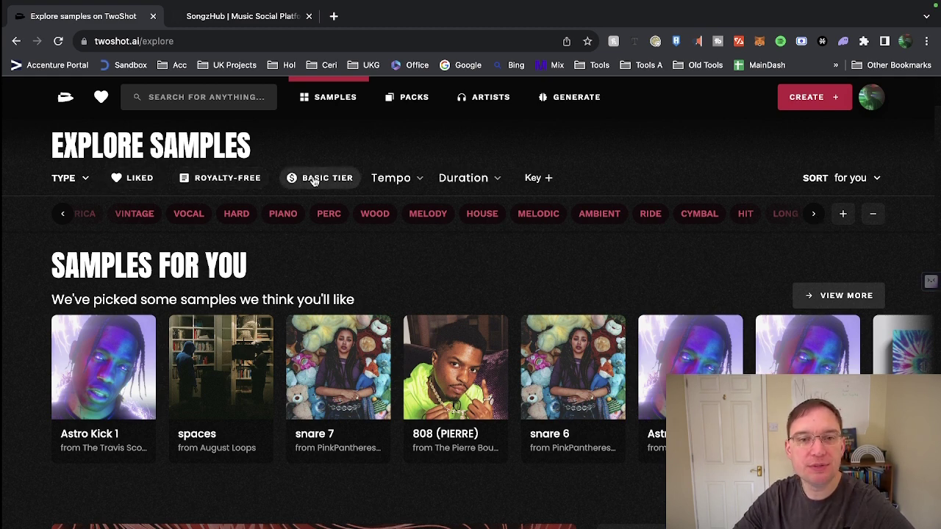
- Filter the samples to ROYALTY-FREE and BASIC TIER only
left_click(204, 185)
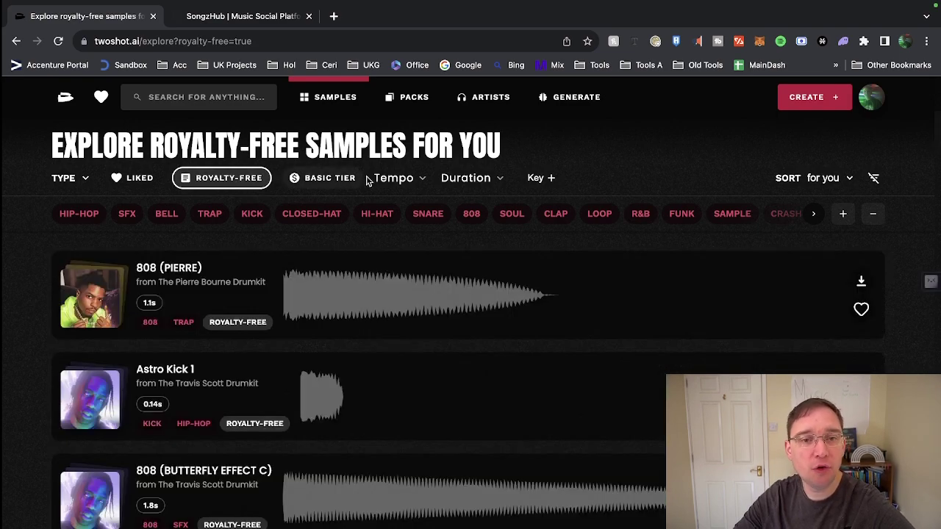
left_click(328, 179)
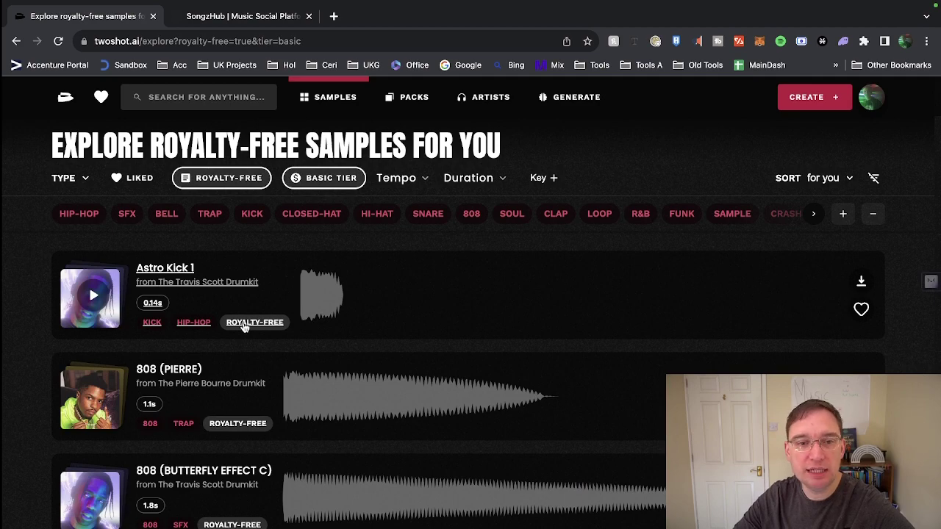
scroll(269, 467, "down", 5)
scroll(325, 452, "down", 5)
- Check the Tempo and Sort dropdown choices without changing the sort order
left_click(424, 138)
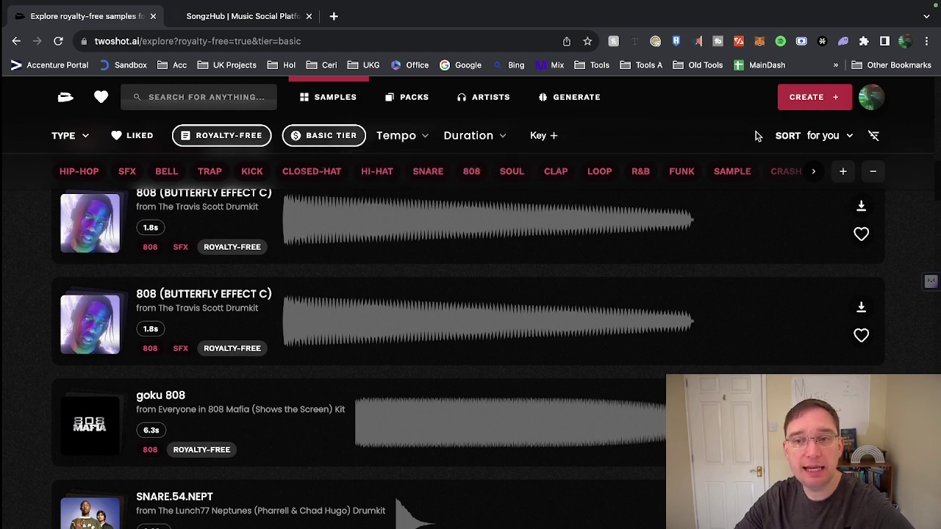
left_click(851, 137)
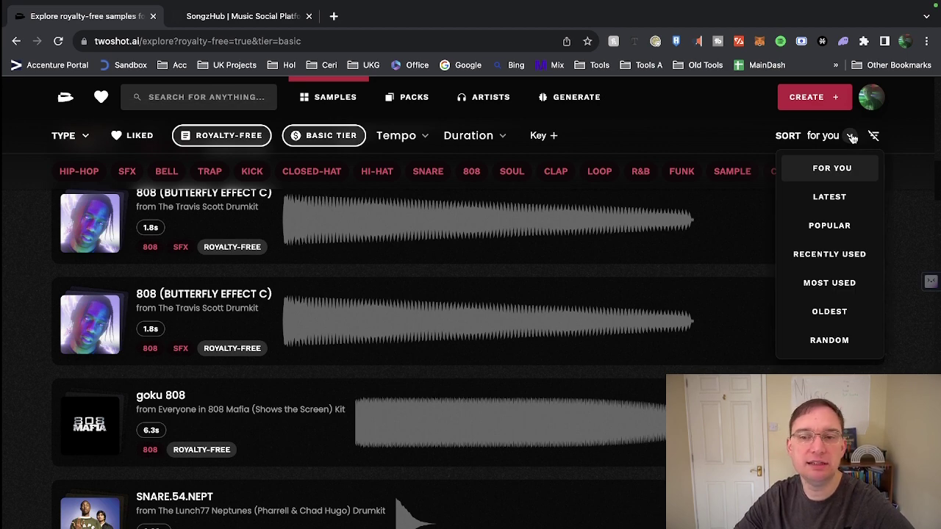
left_click(852, 138)
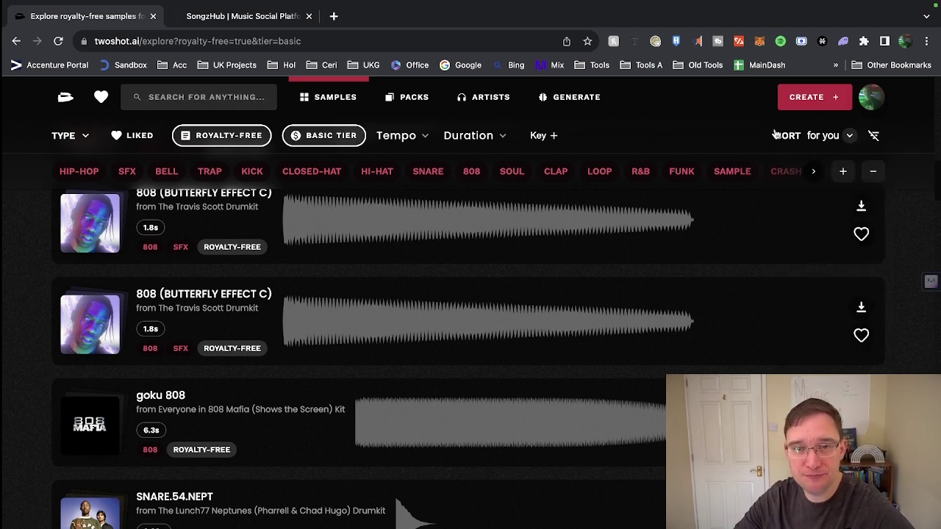
scroll(405, 341, "down", 5)
scroll(410, 342, "up", 5)
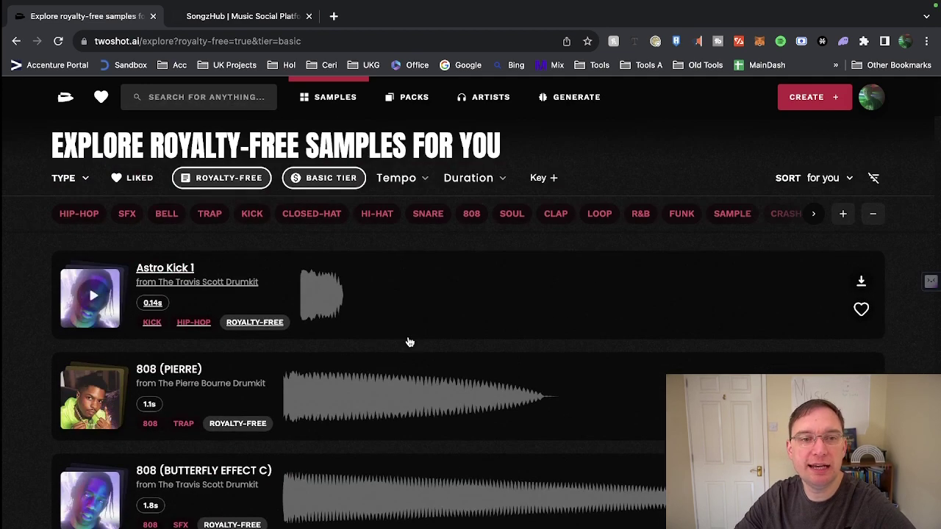
- Clear the sample filters and open the browse sample packs page
left_click(151, 96)
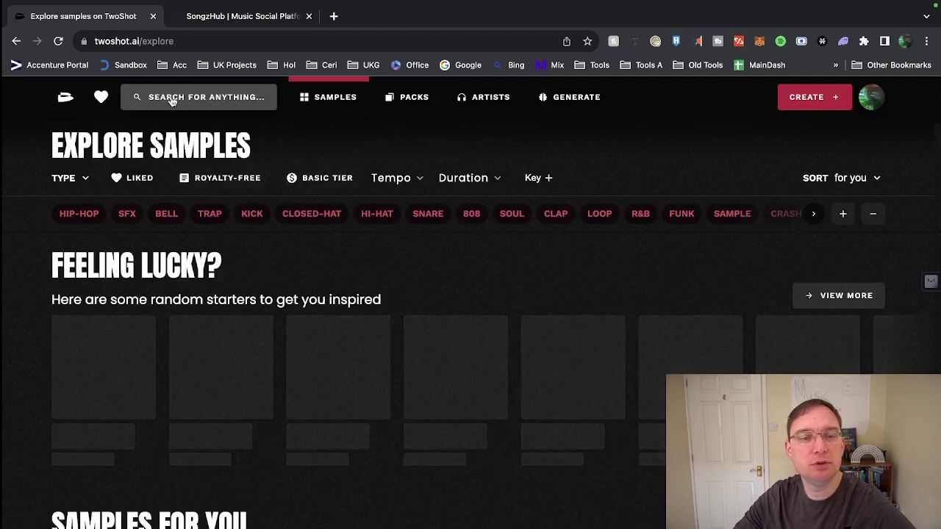
left_click(409, 103)
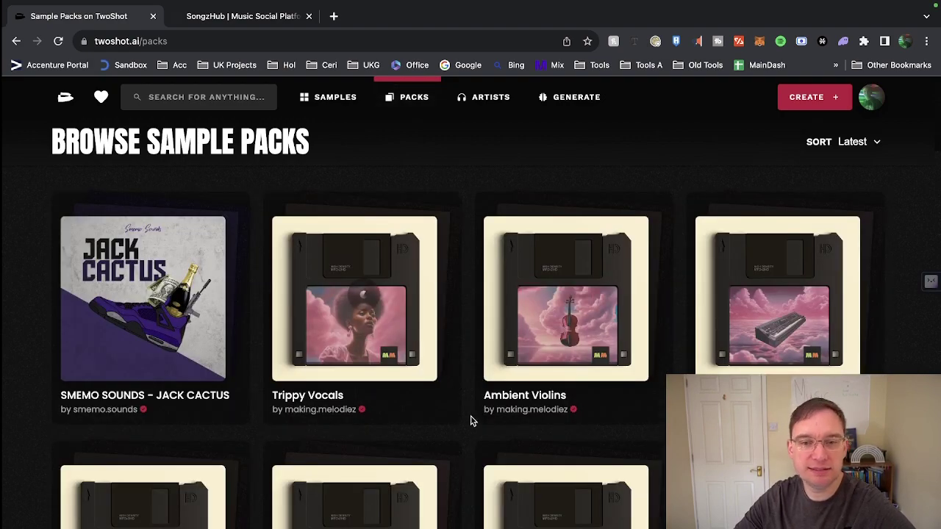
scroll(471, 419, "down", 3)
scroll(469, 422, "up", 2)
- Open the Trap Synths pack and preview the Escapades - Top sample
left_click(571, 390)
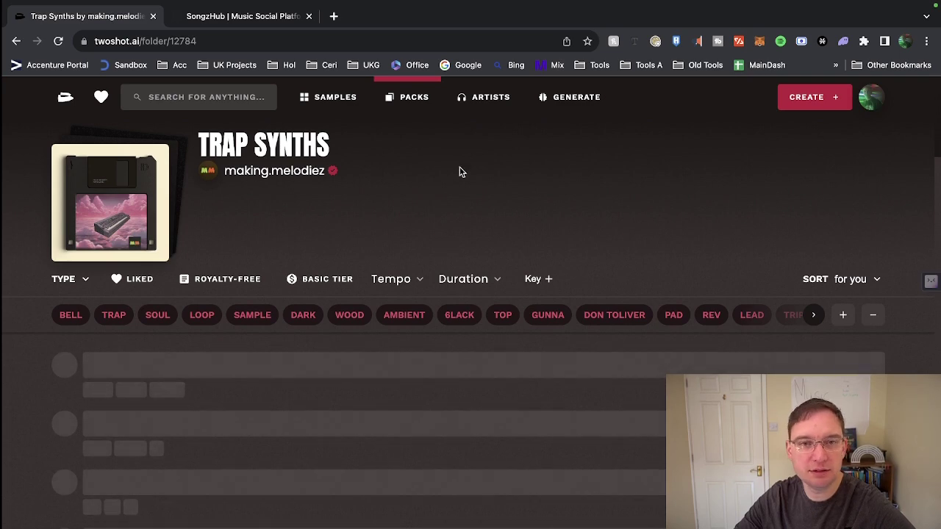
scroll(441, 394, "down", 10)
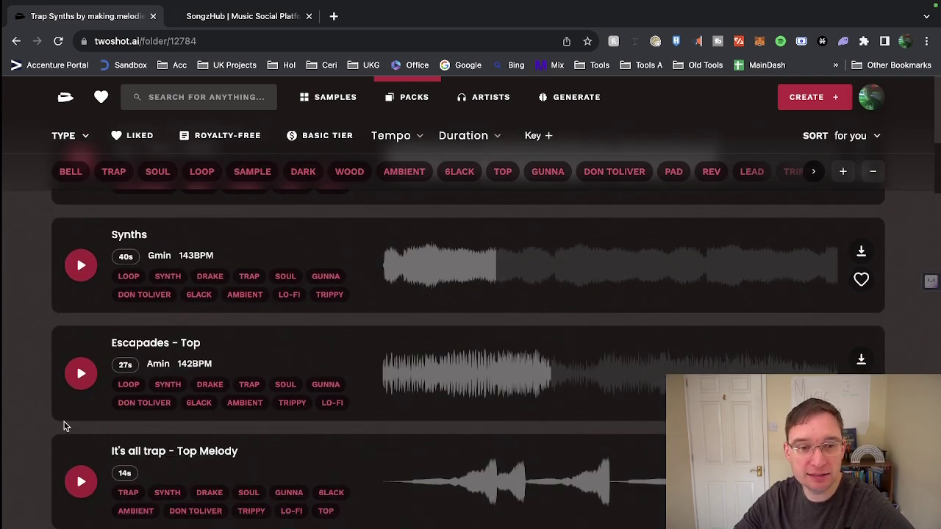
left_click(80, 375)
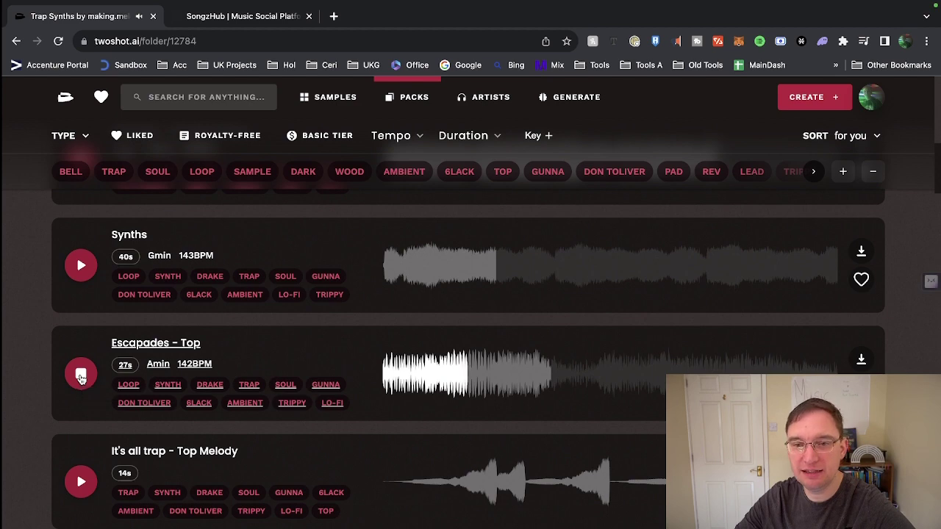
left_click(81, 375)
scroll(309, 389, "up", 5)
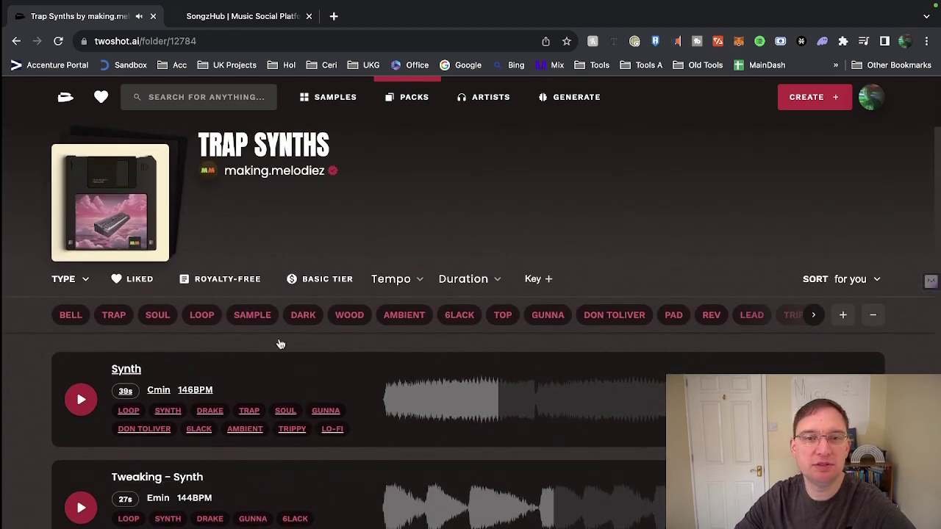
- Open Browse Featured Artists and scroll through the verified artist profiles
left_click(495, 98)
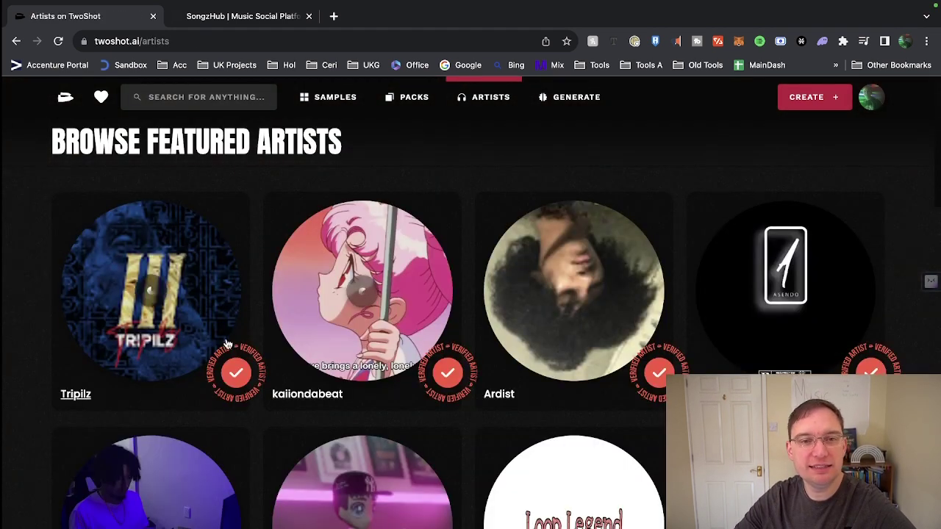
scroll(643, 449, "down", 6)
scroll(167, 527, "down", 7)
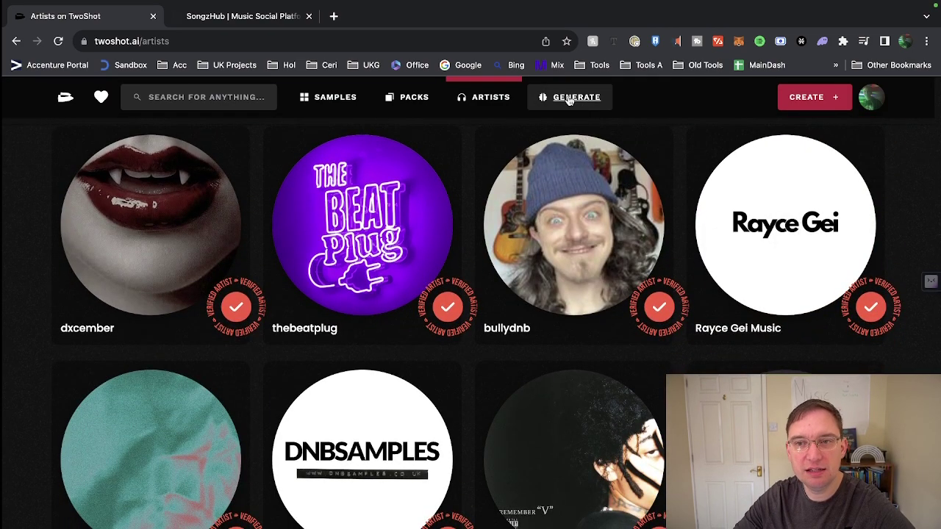
- Open the Generate page and scroll past Your Recent Outputs and Prompt Ideas to the footer
left_click(569, 101)
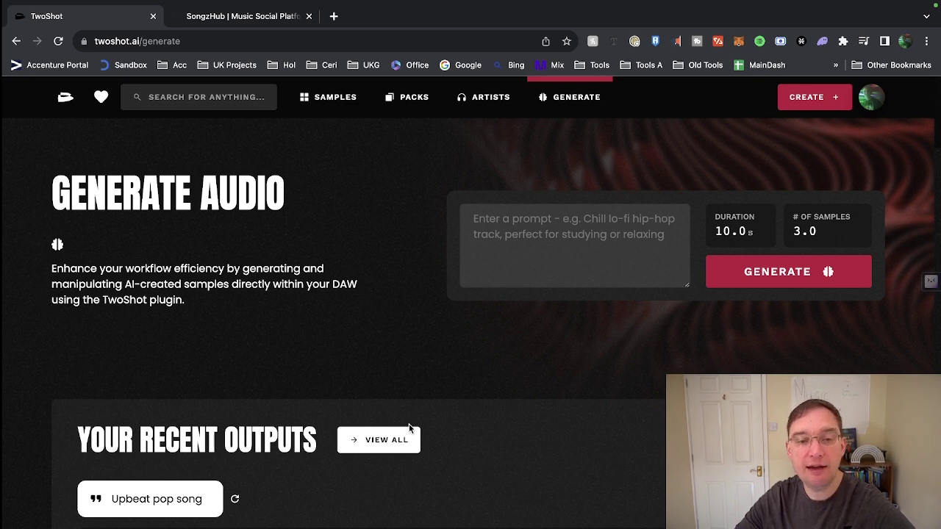
scroll(411, 431, "down", 2)
scroll(412, 433, "down", 8)
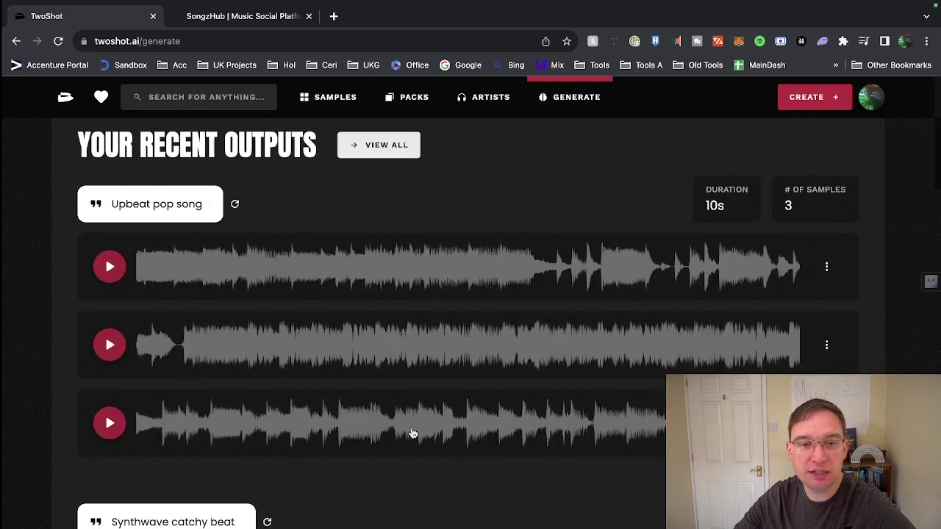
scroll(412, 435, "down", 18)
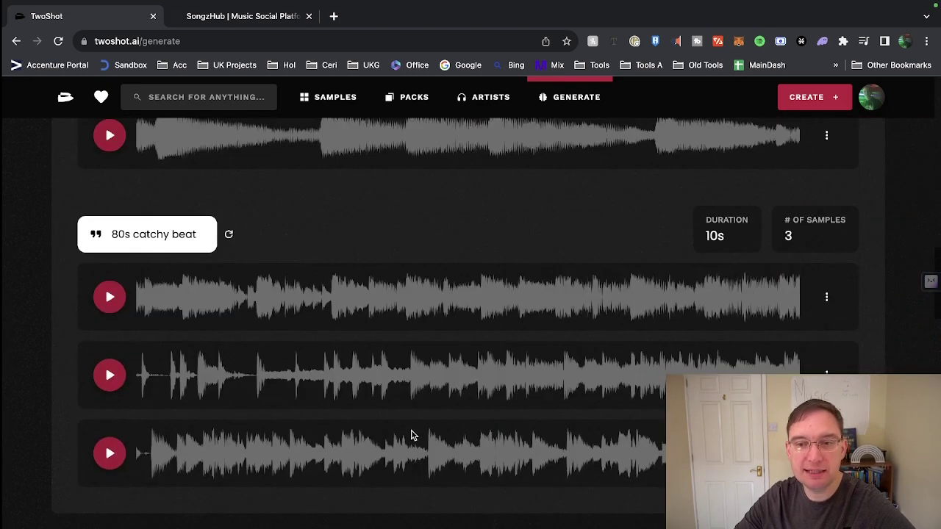
scroll(414, 436, "down", 6)
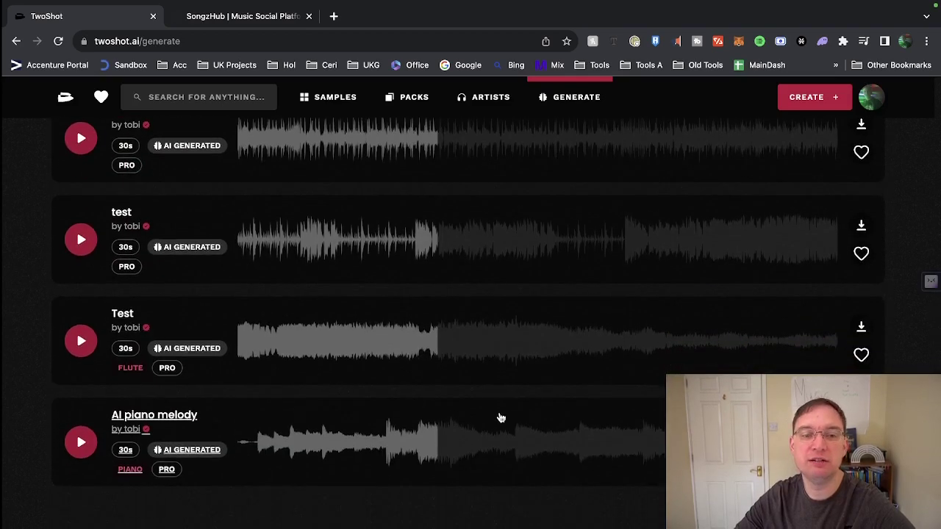
scroll(478, 434, "down", 4)
scroll(530, 445, "down", 3)
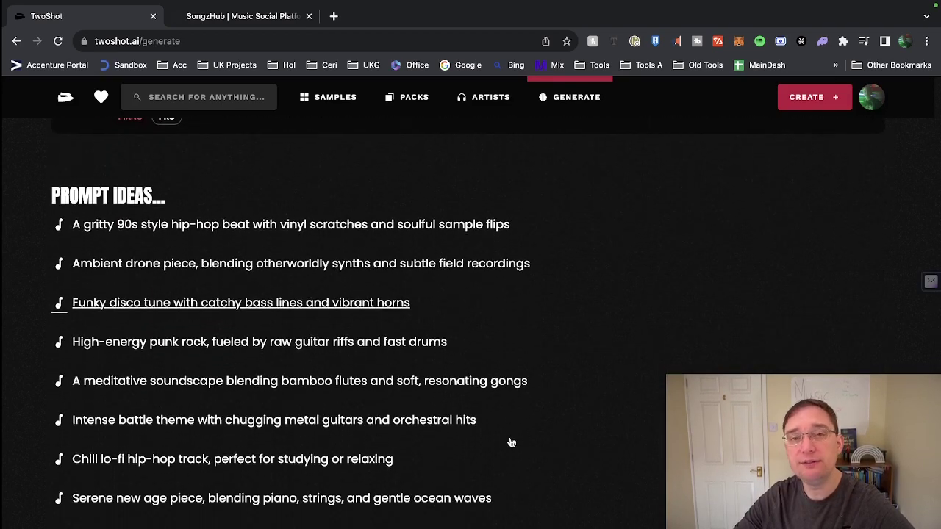
scroll(552, 450, "down", 5)
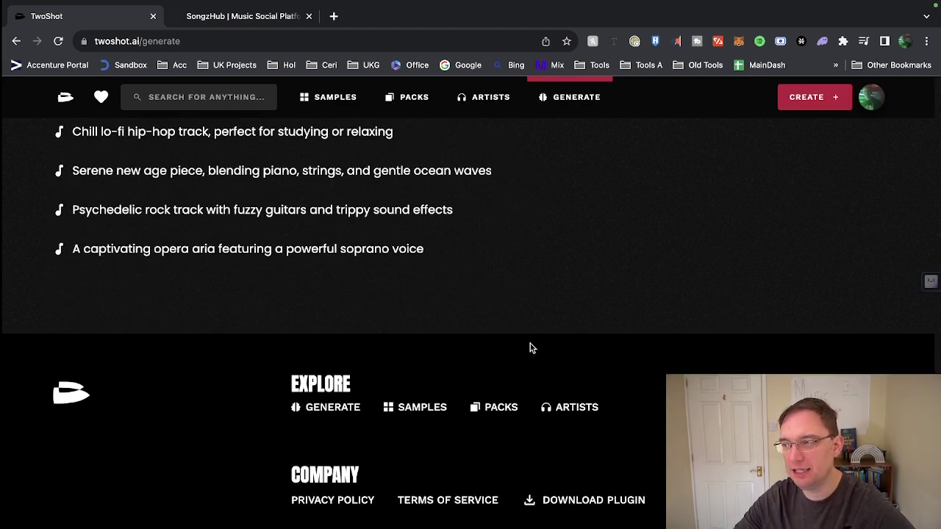
scroll(531, 350, "down", 1)
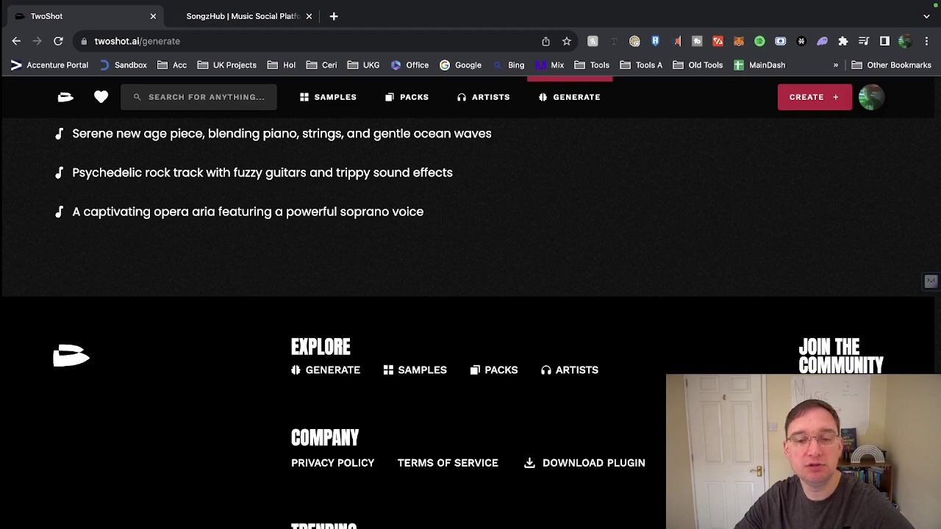
- Open Generated Outputs from the account menu and peek at a sample's options menu
scroll(471, 323, "up", 20)
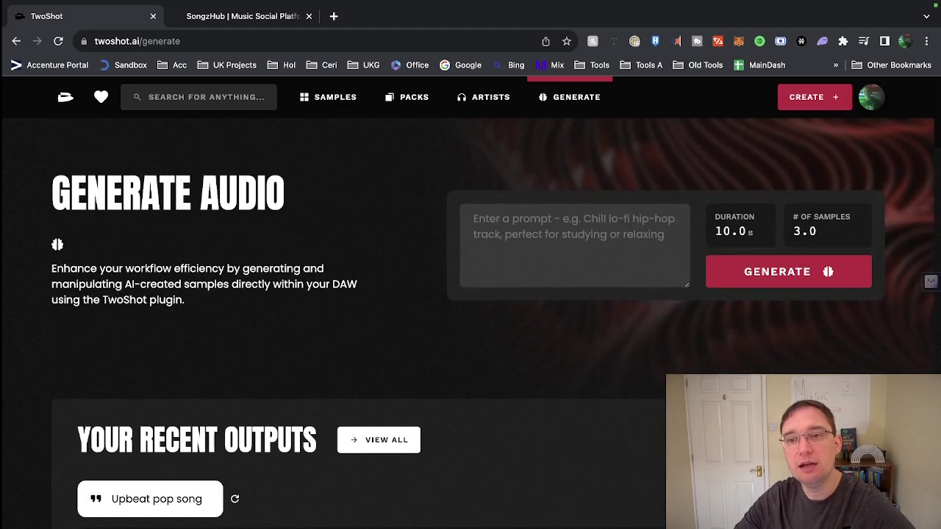
left_click(885, 103)
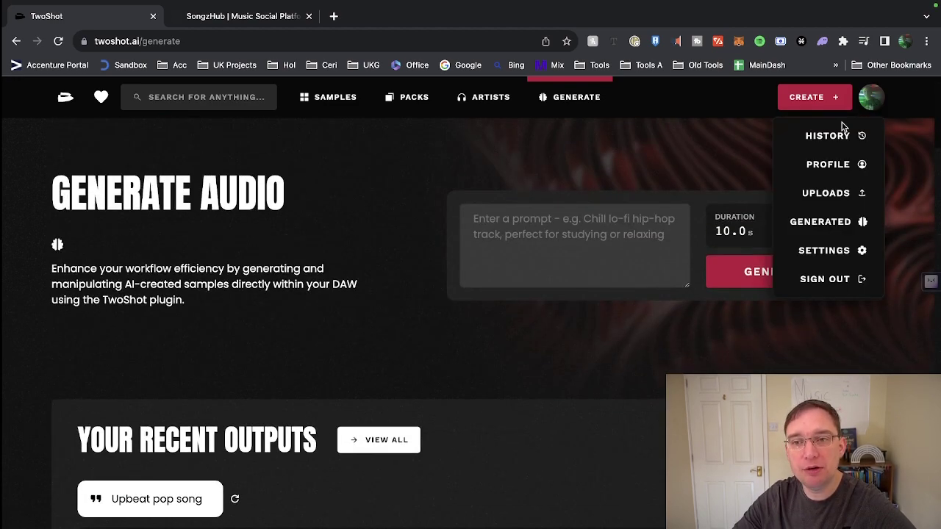
left_click(820, 223)
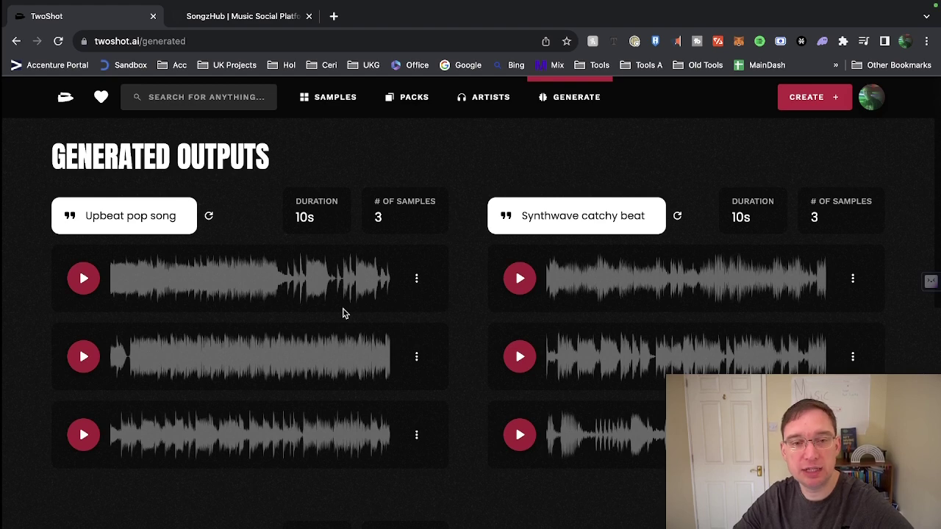
left_click(417, 280)
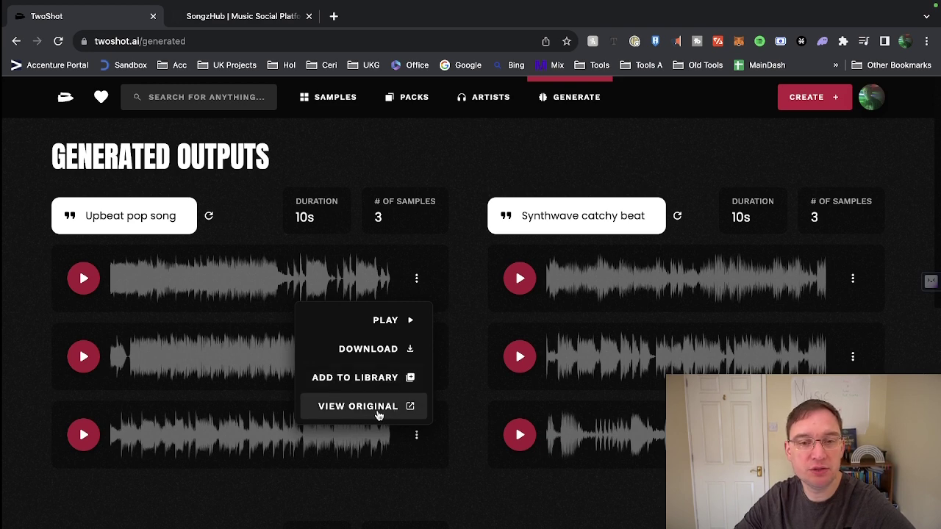
left_click(444, 233)
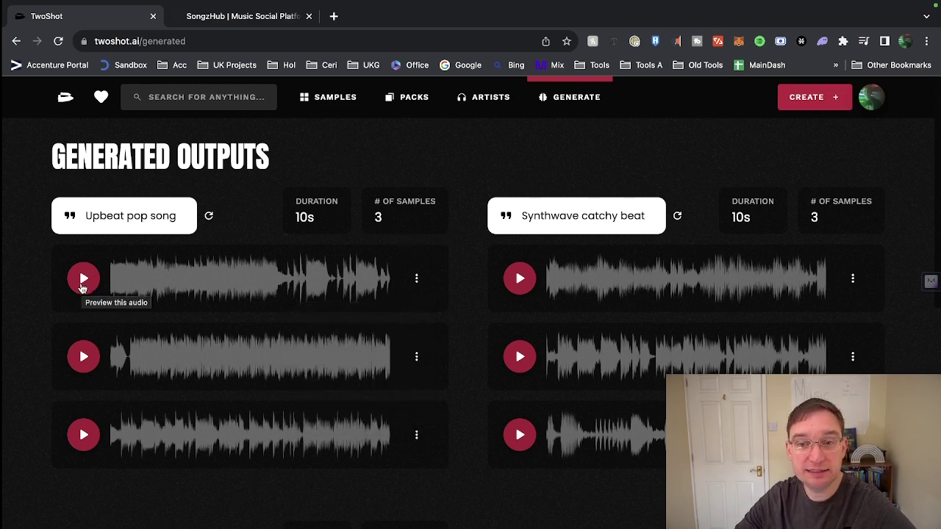
- Play and stop each of the three Upbeat pop song samples, raising the volume
left_click(77, 281)
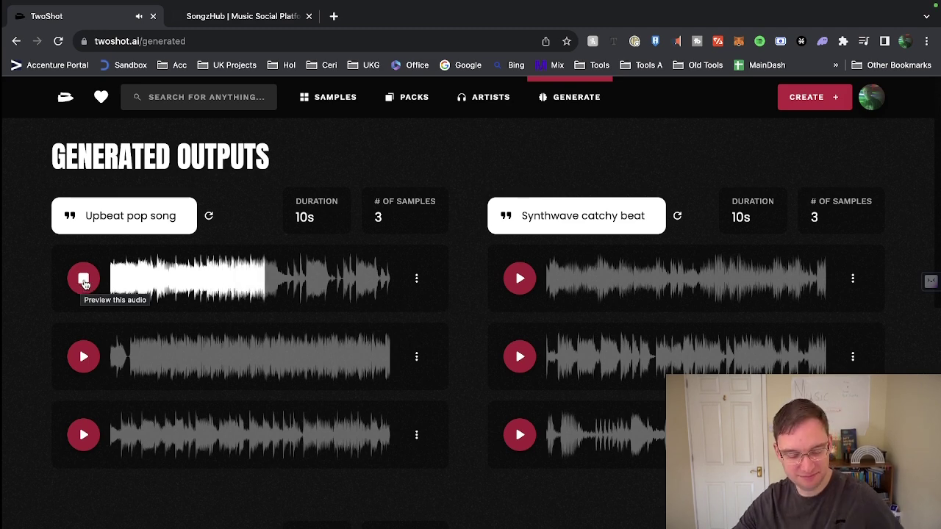
key("XF86AudioRaiseVolume")
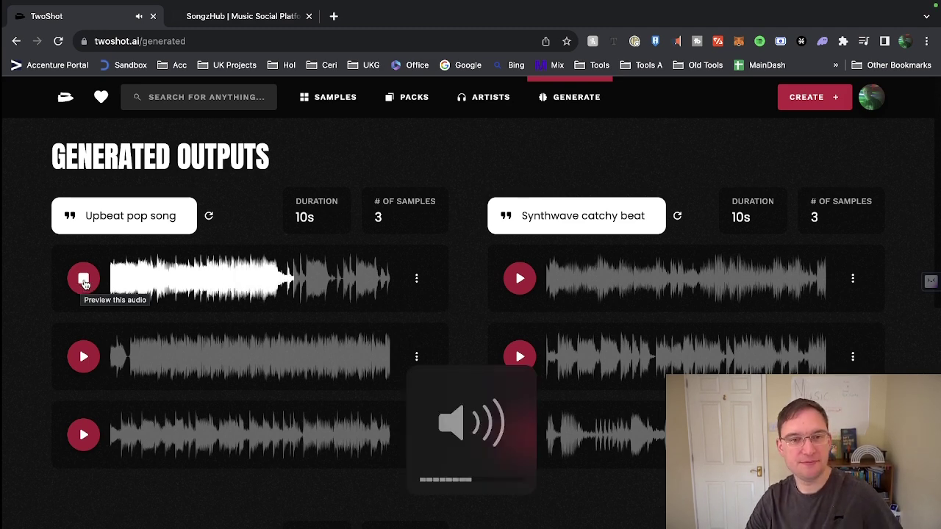
left_click(83, 365)
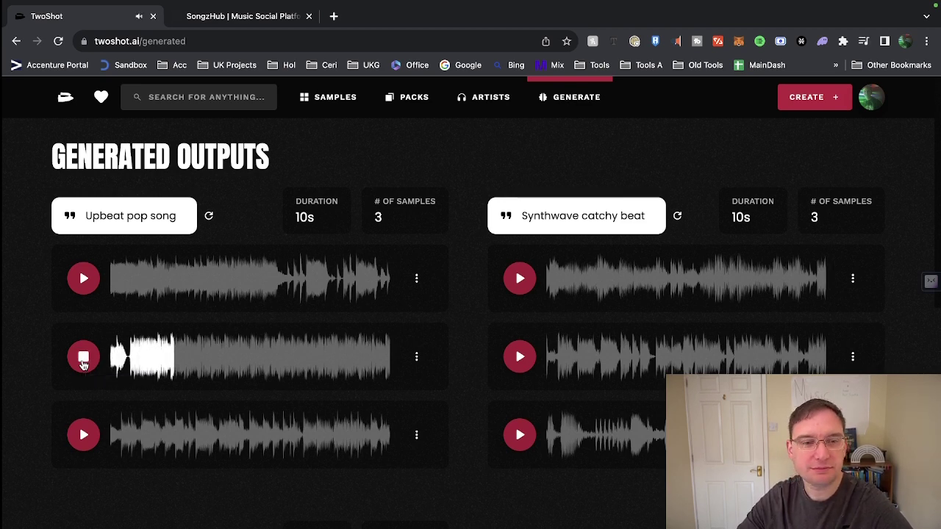
left_click(83, 366)
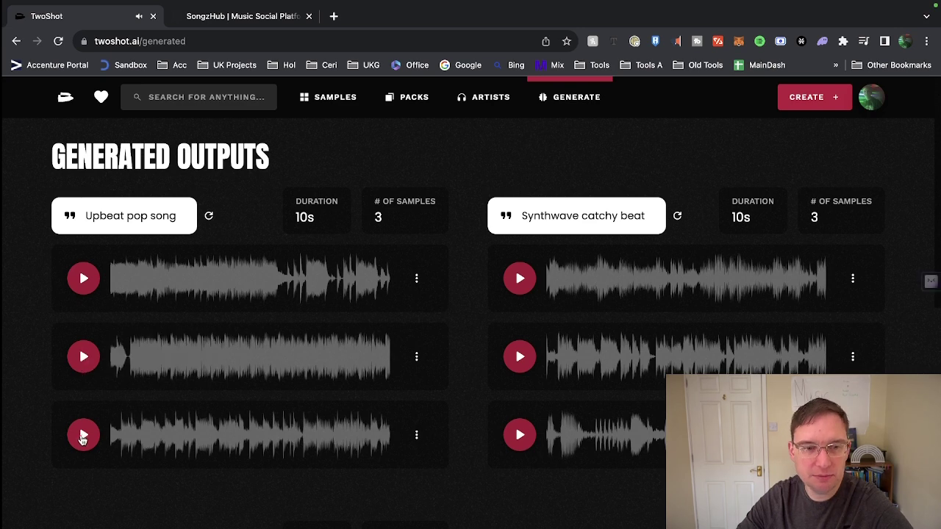
left_click(84, 436)
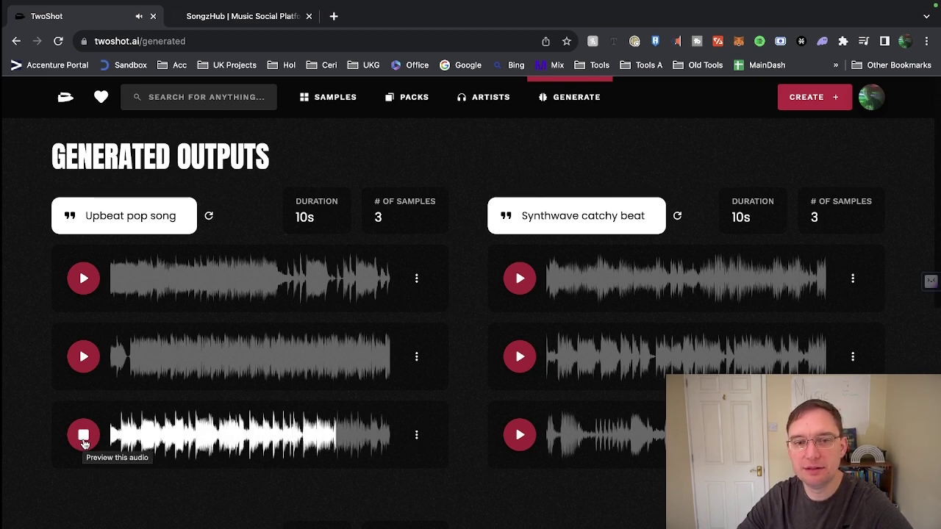
left_click(83, 438)
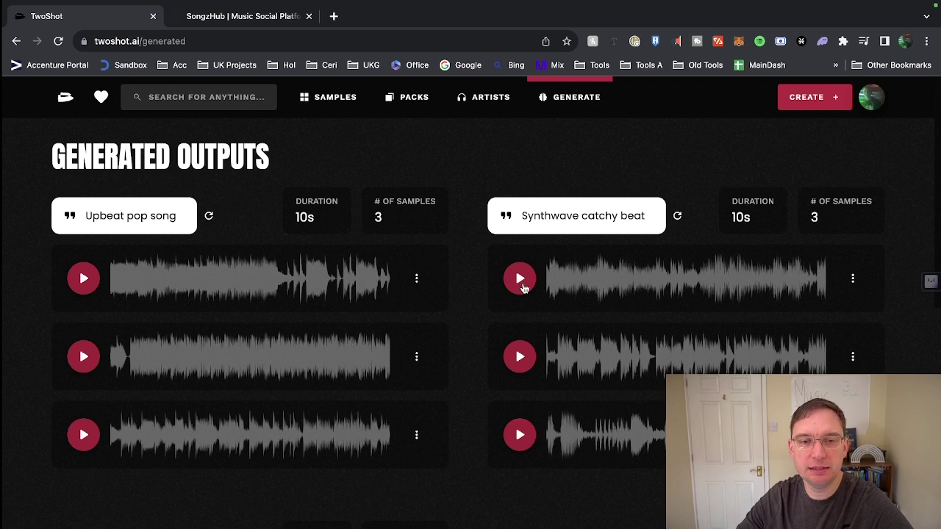
- Play and stop the first two Synthwave catchy beat samples
scroll(490, 272, "down", 1)
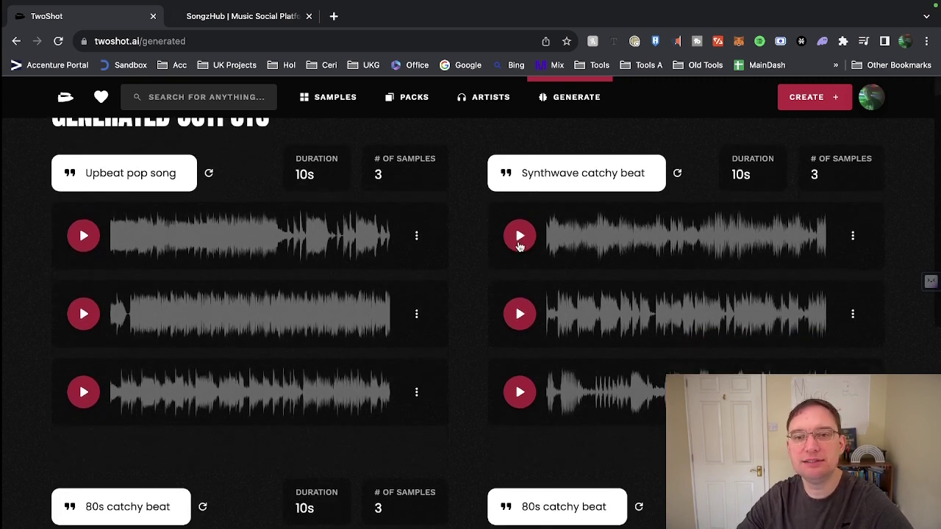
left_click(519, 246)
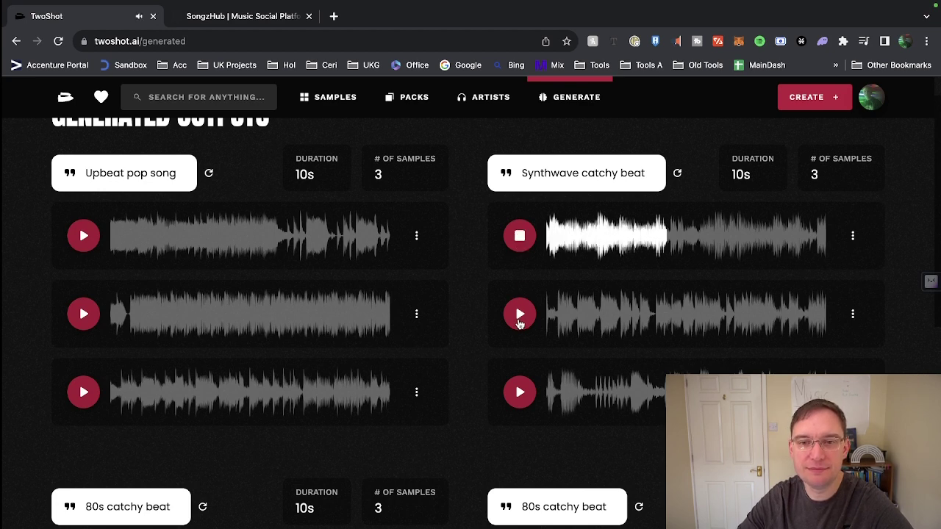
left_click(513, 245)
left_click(525, 323)
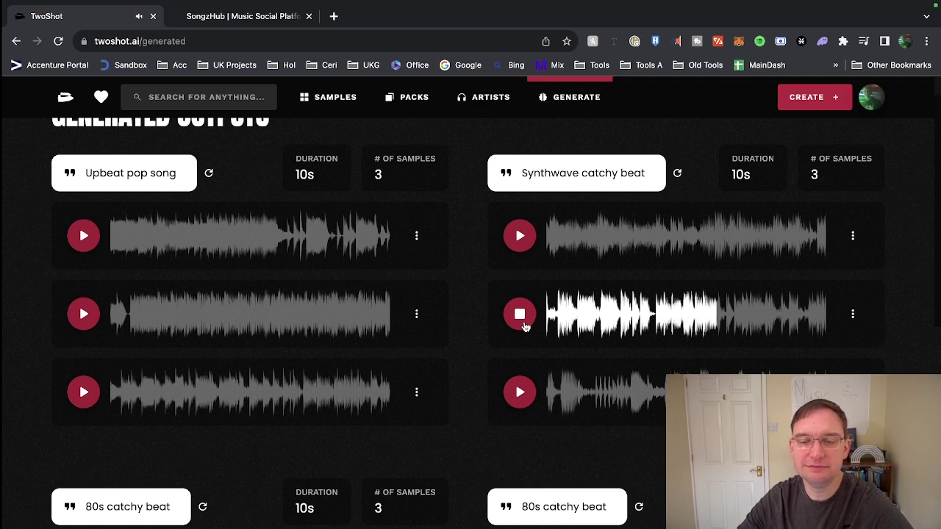
left_click(525, 326)
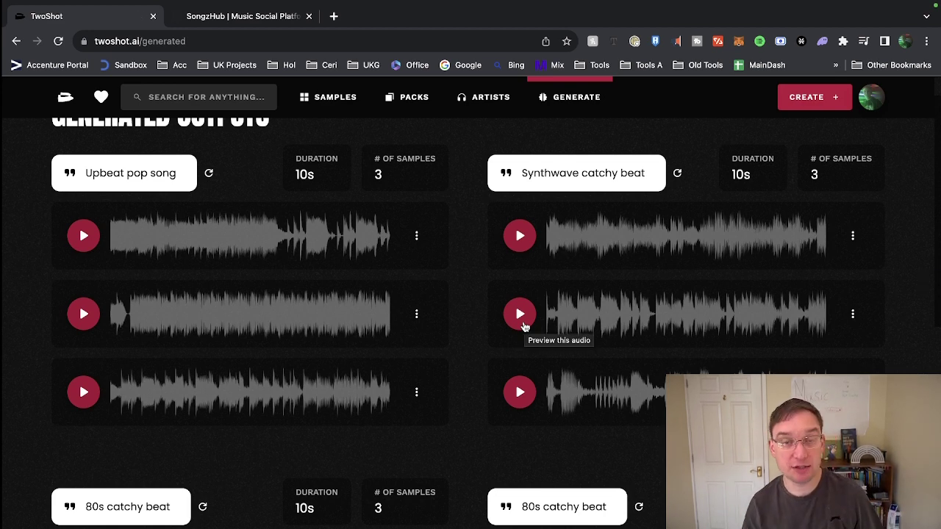
- Play and stop the third Synthwave sample, then open a generated sample's own audio page
left_click(519, 405)
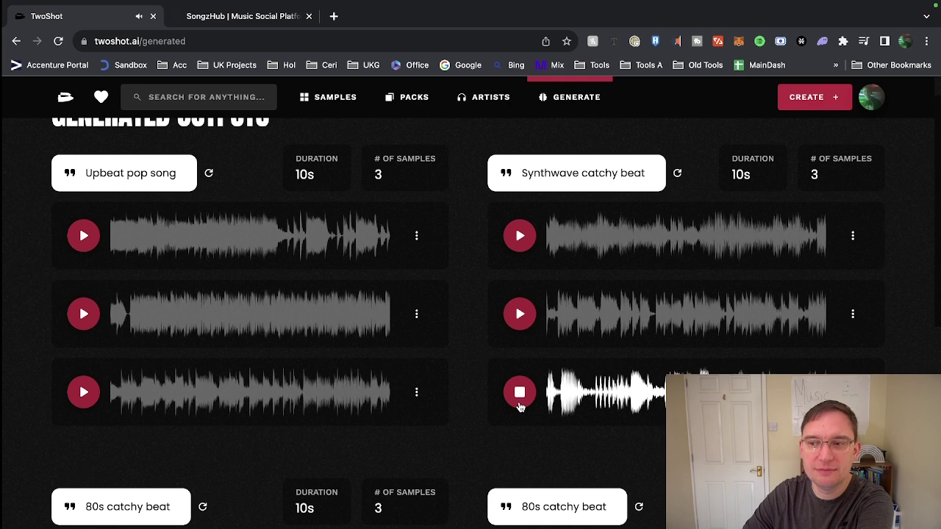
left_click(520, 404)
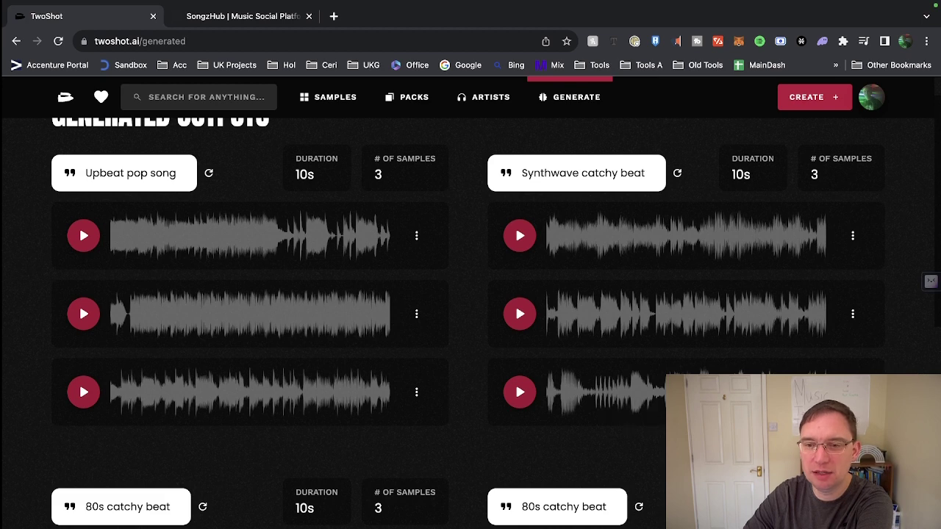
left_click(286, 309)
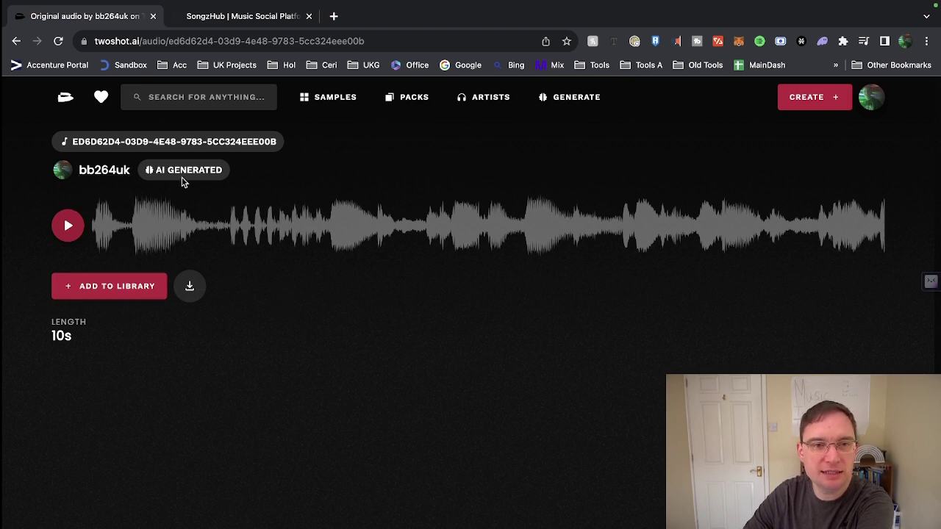
left_click(72, 230)
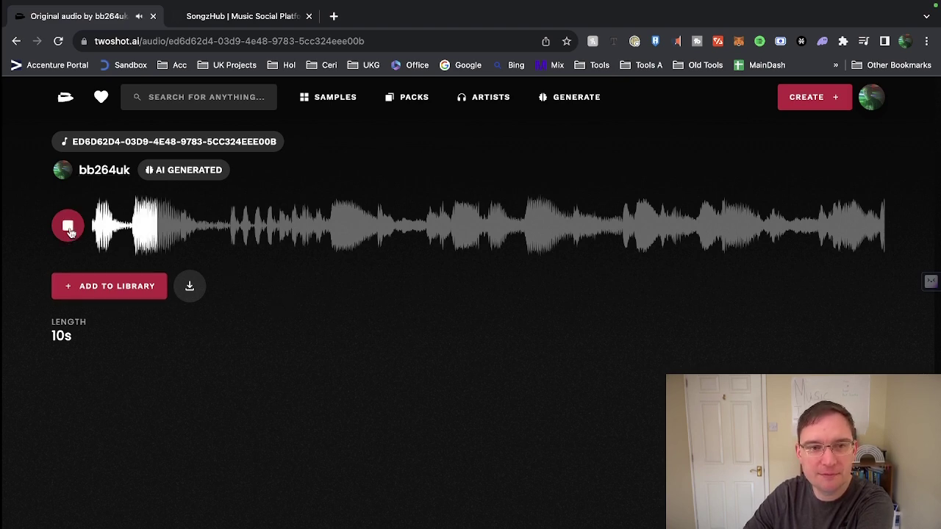
left_click(93, 143)
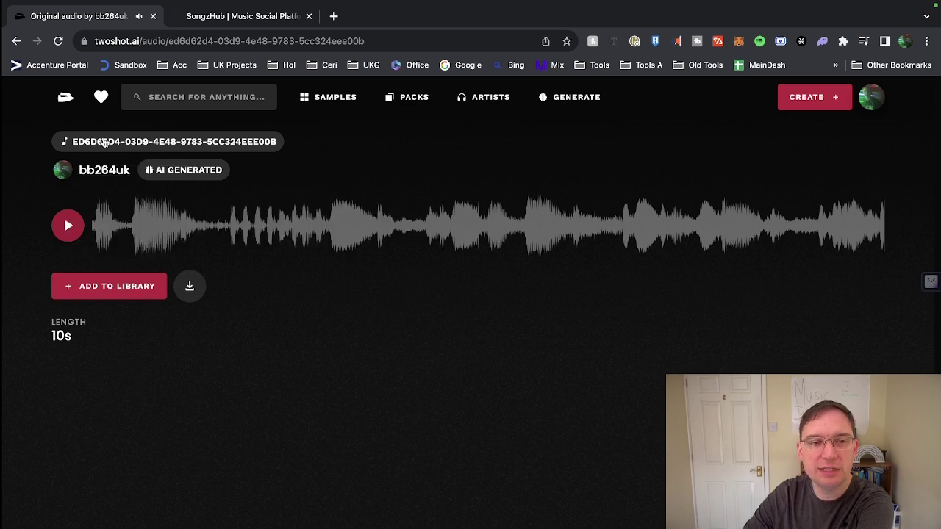
left_click(68, 230)
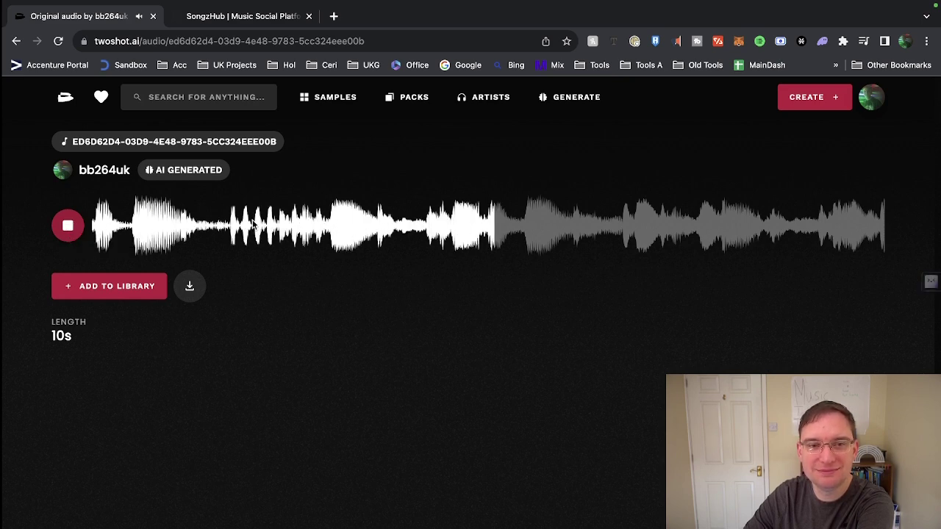
left_click(69, 229)
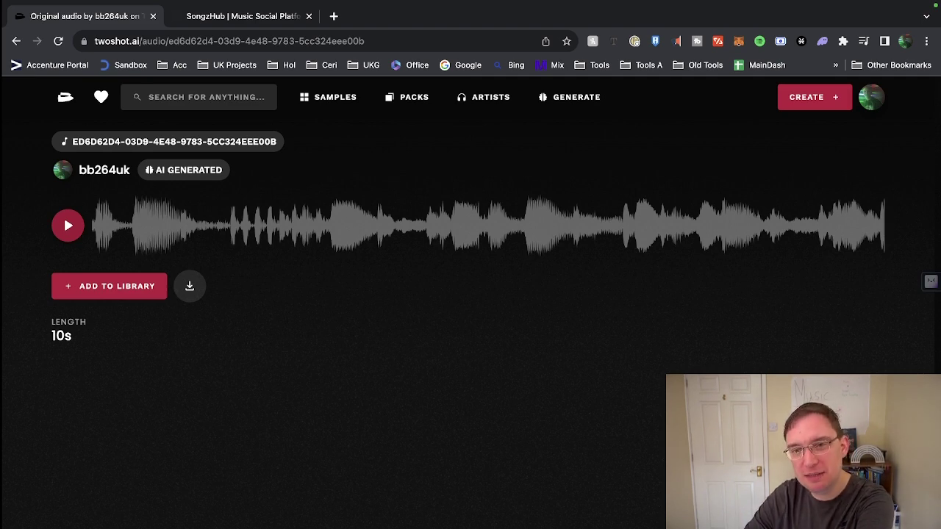
- Add the generated audio to the library as a new sample named 'Synthwave'
left_click(110, 290)
left_click(477, 152)
type("Swnth")
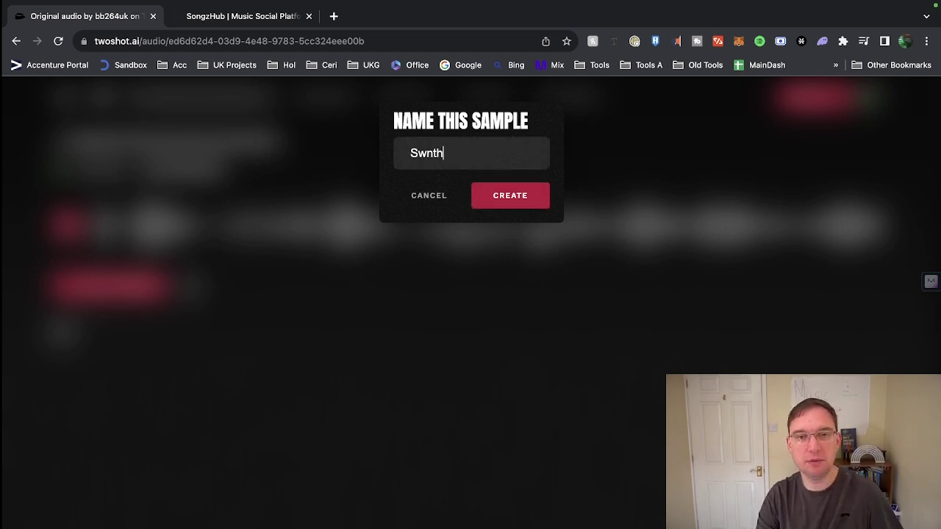
type("ynthwave")
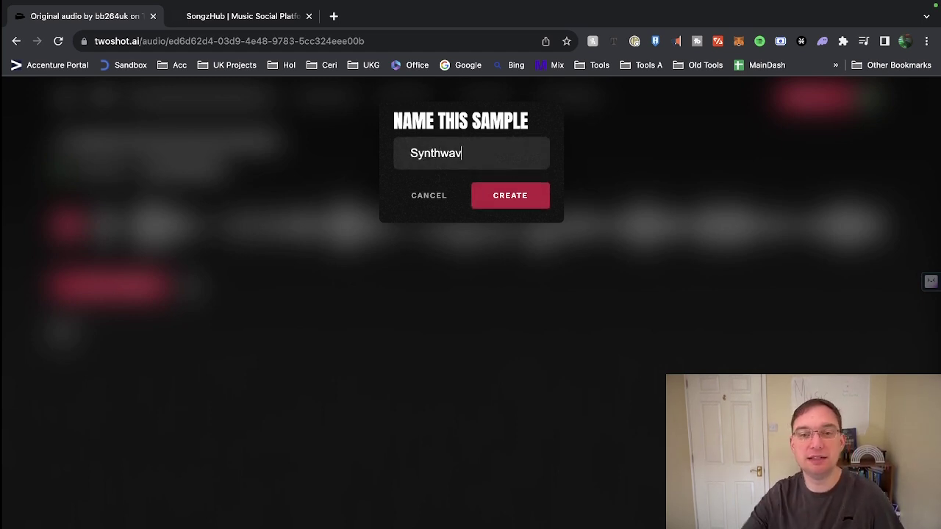
left_click(513, 200)
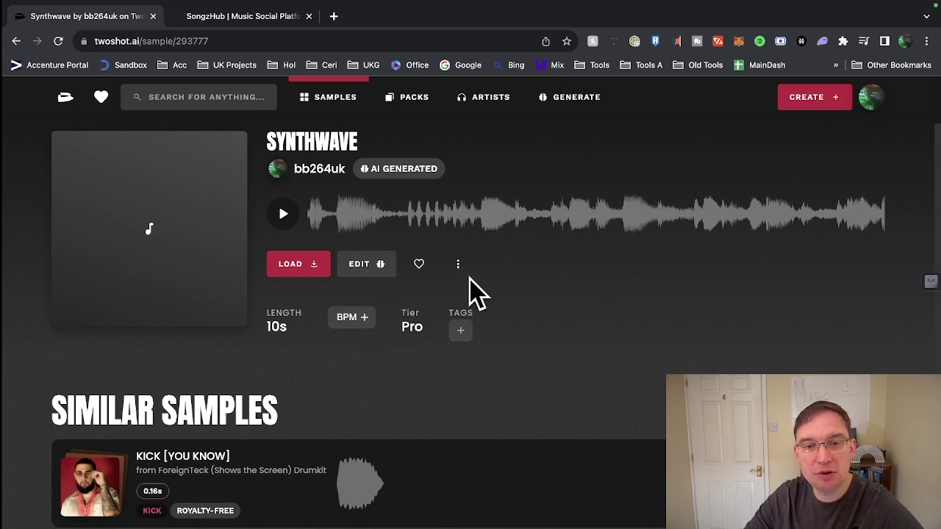
- Favourite the Synthwave sample and choose Extract Stems from its Edit menu
left_click(419, 264)
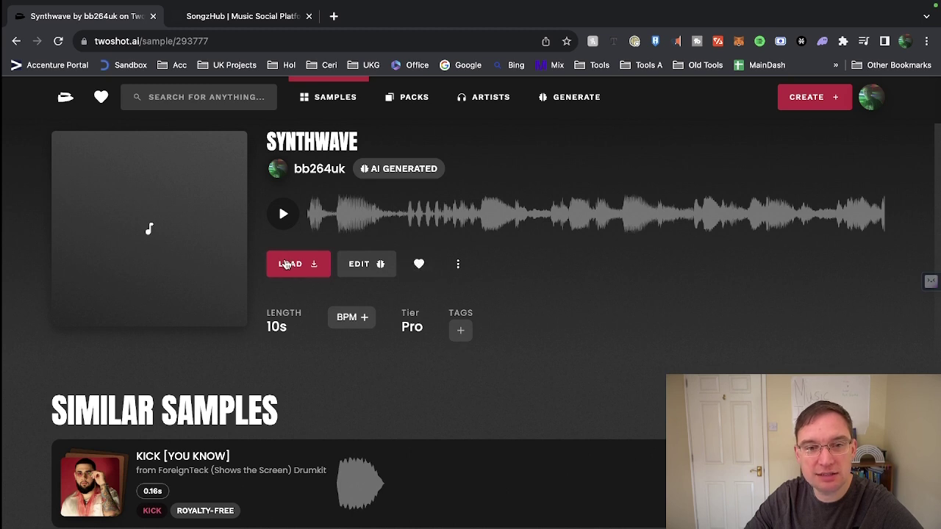
left_click(363, 271)
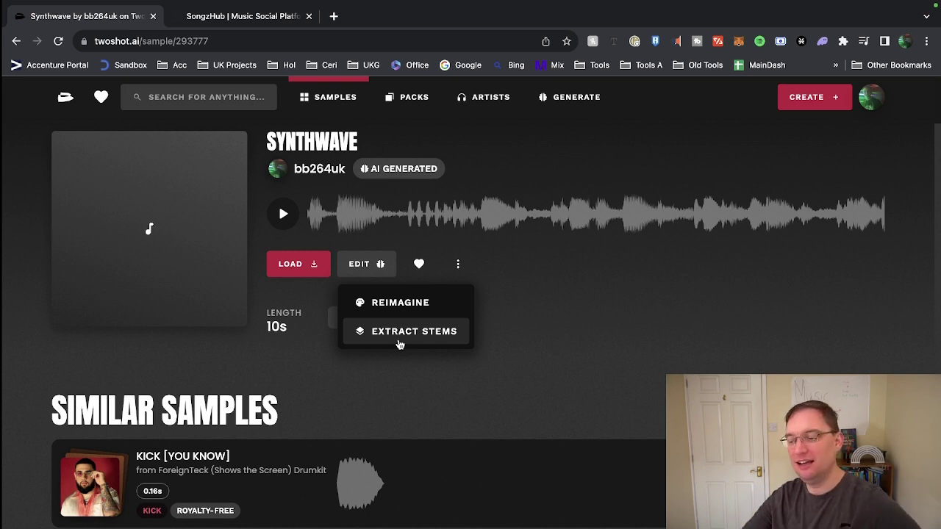
left_click(410, 333)
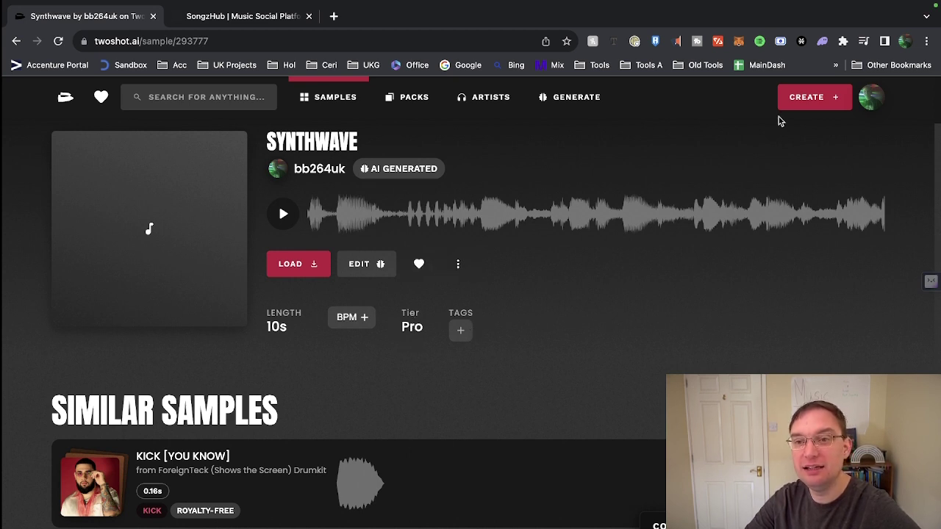
- Enter the prompt 'Hifi General Pop song' on the Generate page
left_click(571, 103)
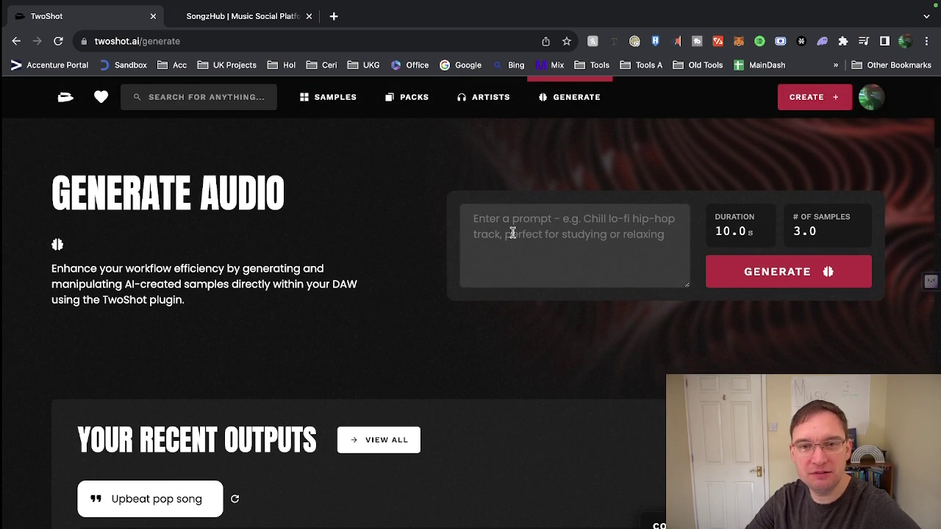
left_click(581, 258)
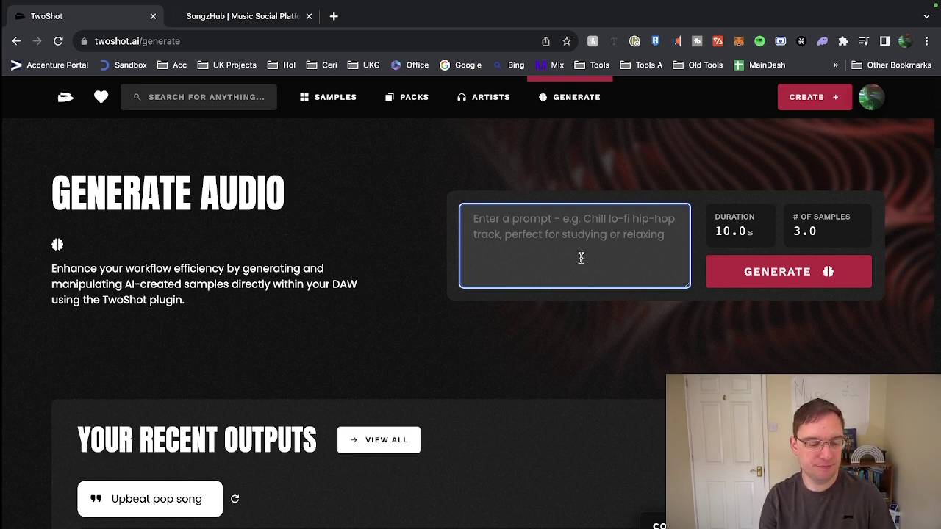
type("Hifi GGeneral Pop song")
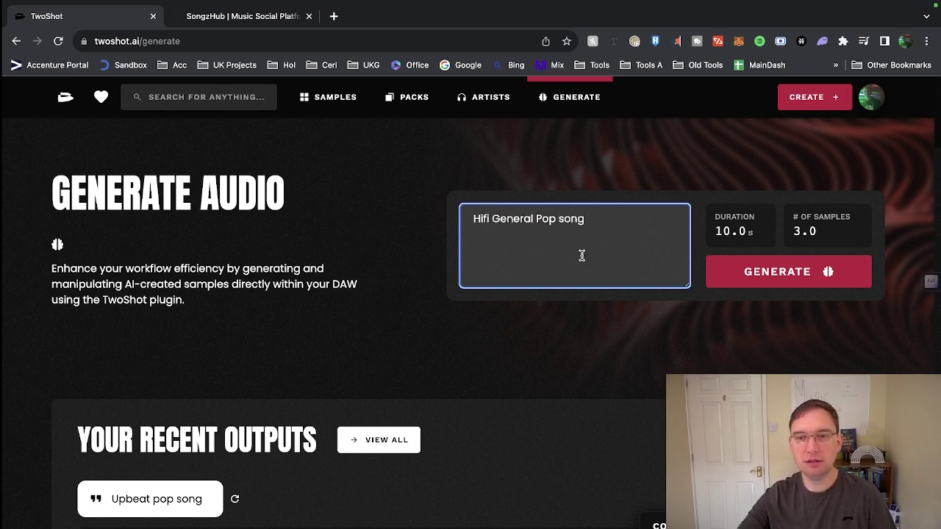
left_click(719, 233)
key("Return")
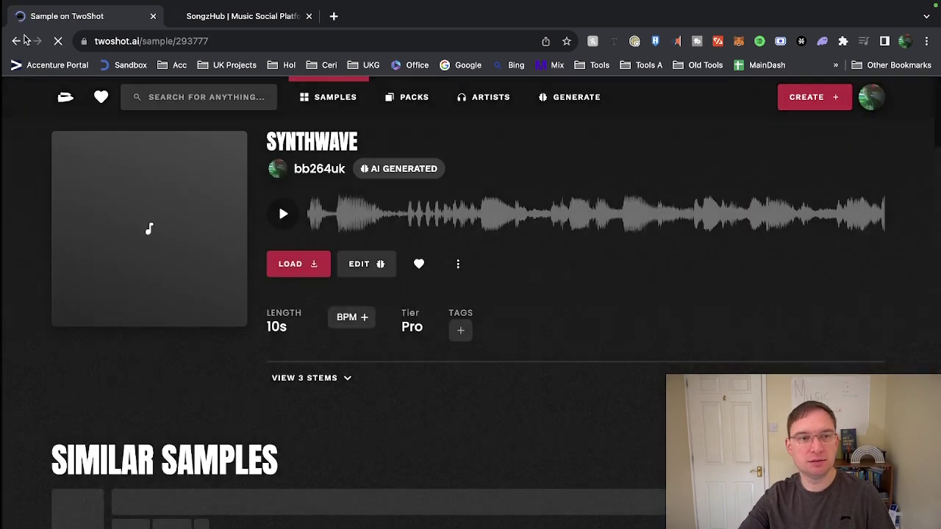
- Set the duration to 2 seconds and samples to 1, then start generating
left_click(17, 43)
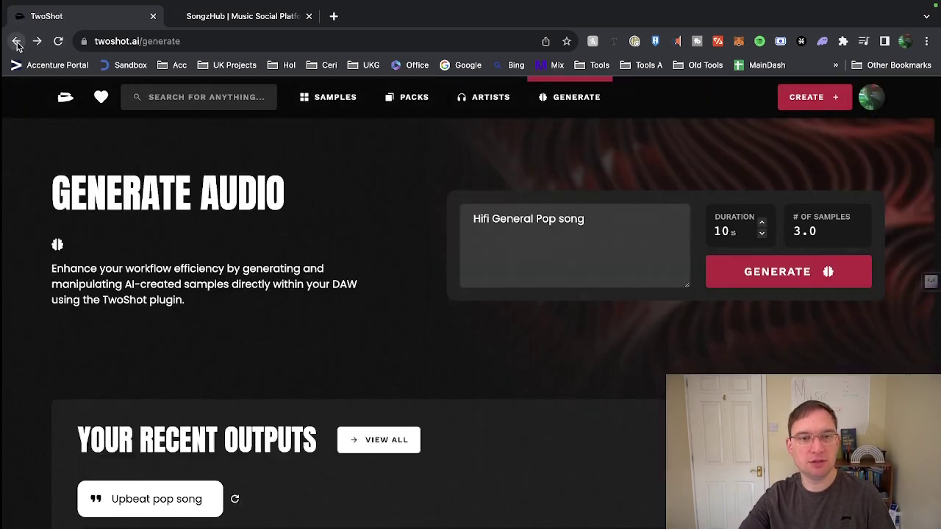
left_click(762, 236)
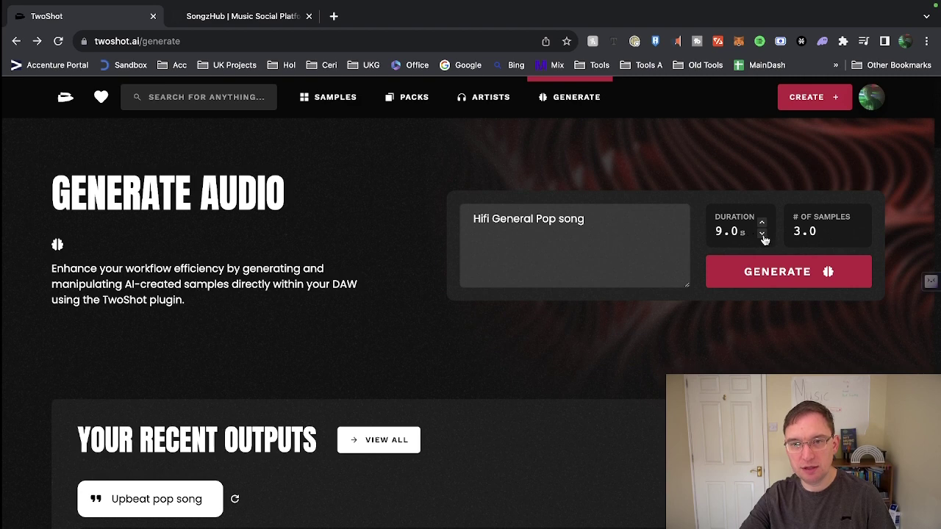
left_click(858, 234)
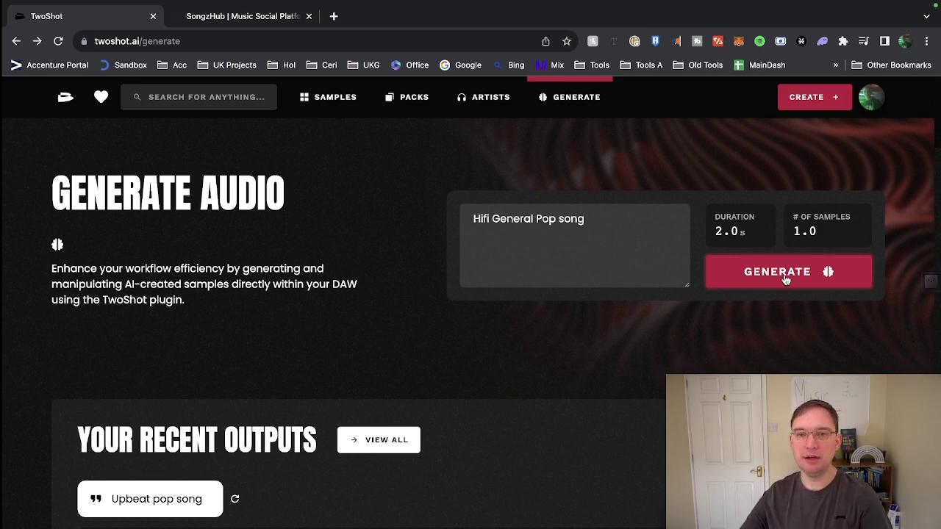
mouse_move(65, 4)
left_click(46, 27)
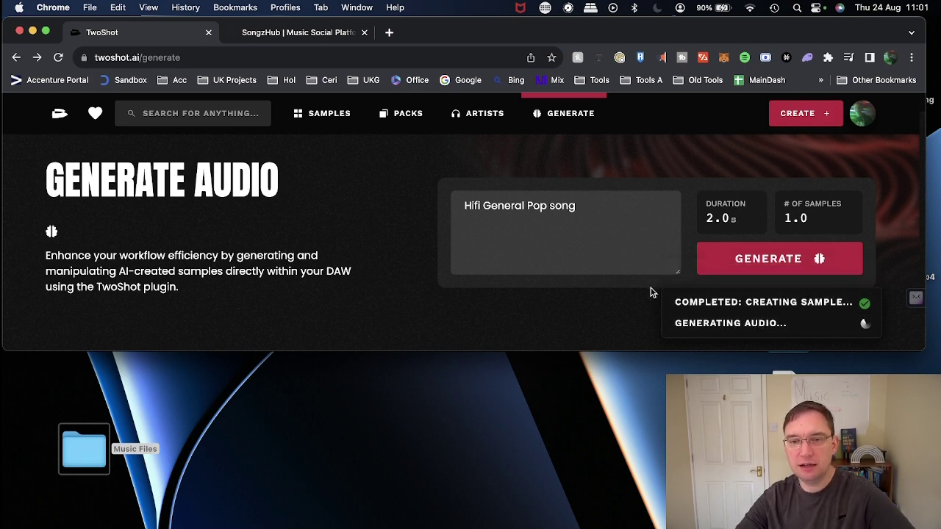
- From the avatar menu's History, open the Synthwave catchy beat sample's page
left_click(864, 114)
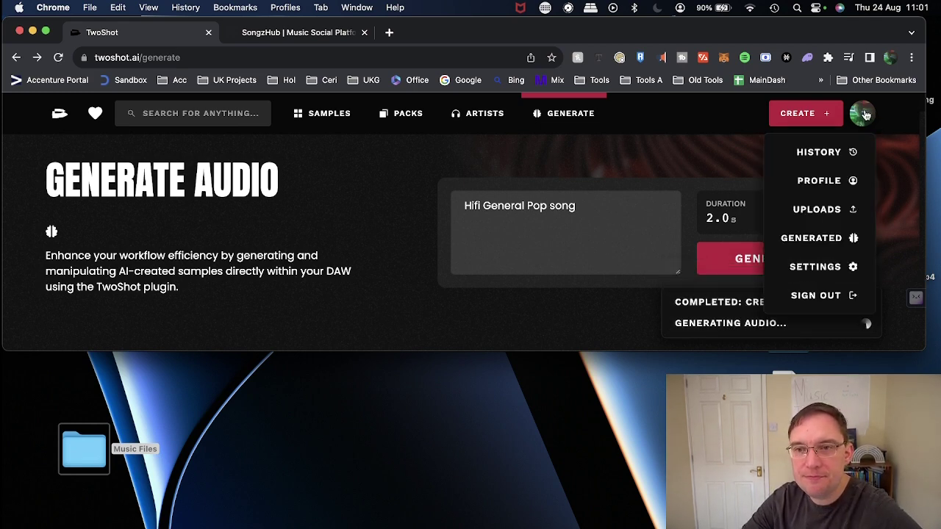
left_click(824, 153)
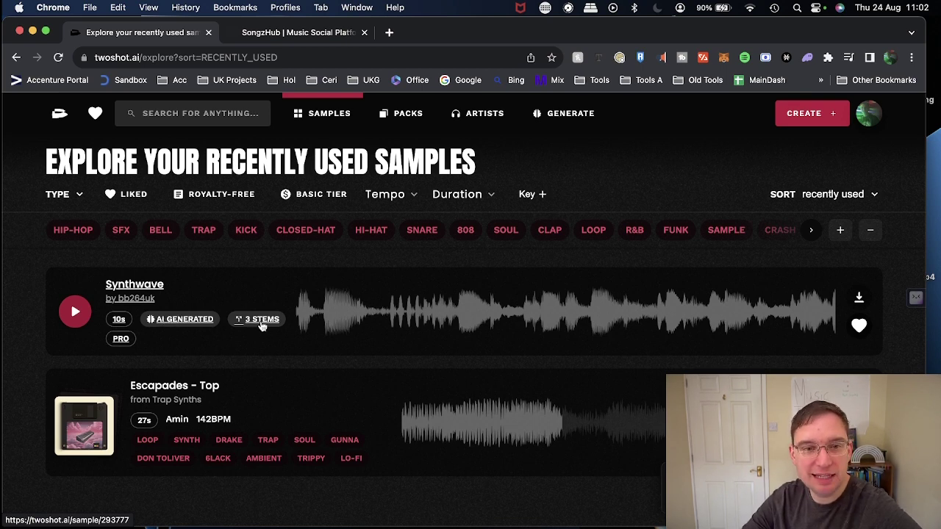
left_click(255, 325)
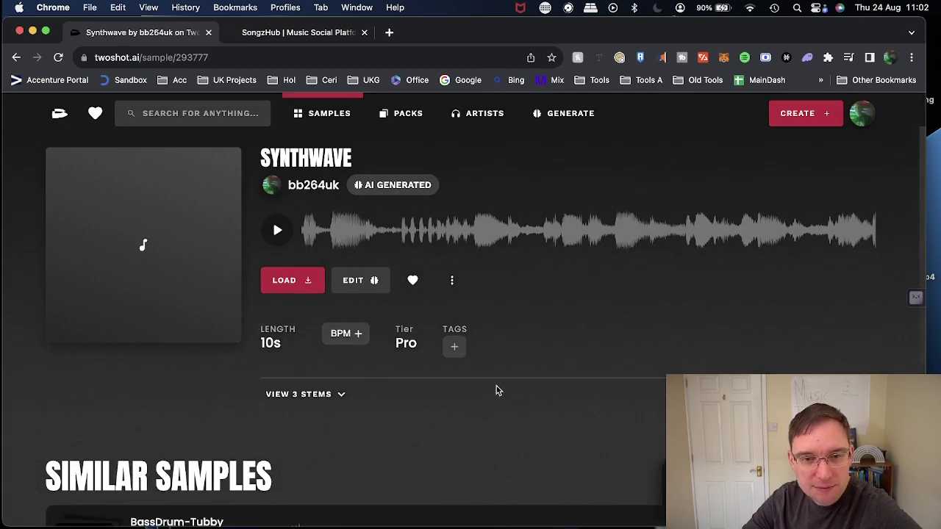
scroll(497, 391, "down", 5)
scroll(497, 391, "up", 5)
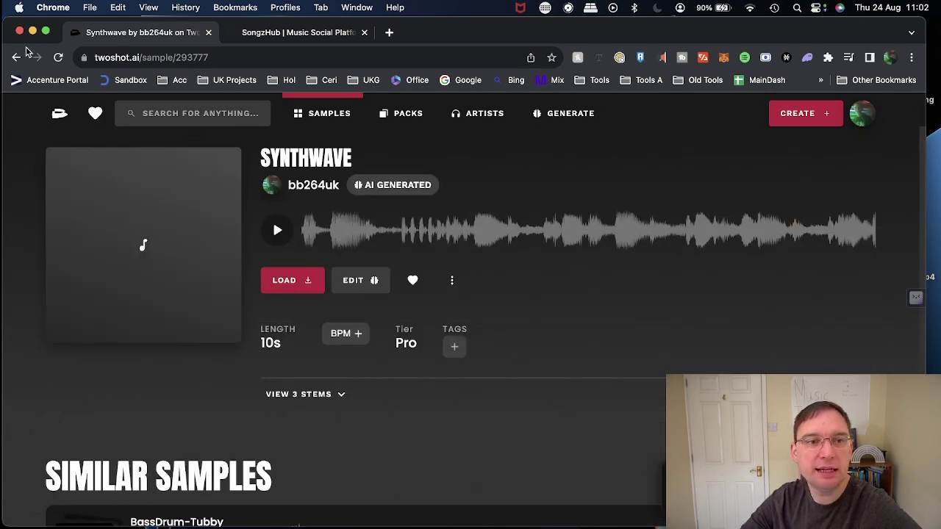
- Return to the history list and open the full Generated Outputs page
left_click(17, 59)
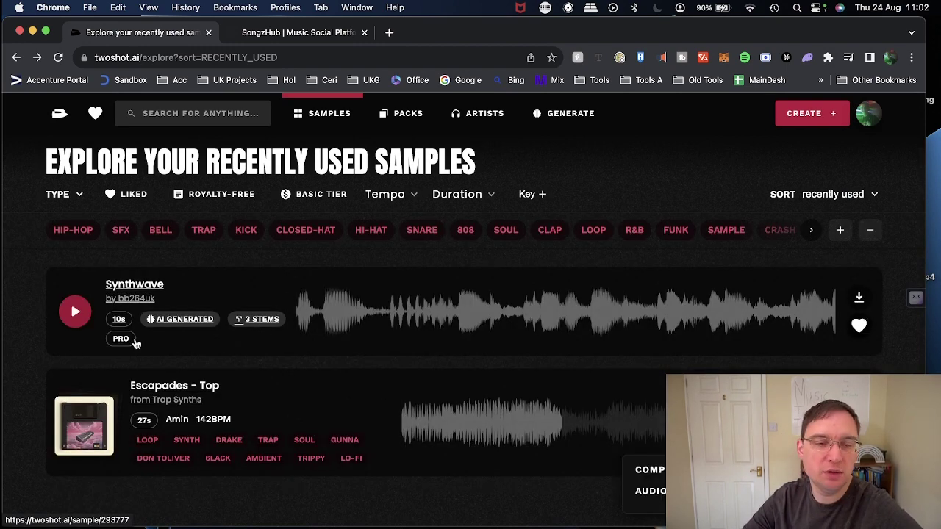
left_click(122, 343)
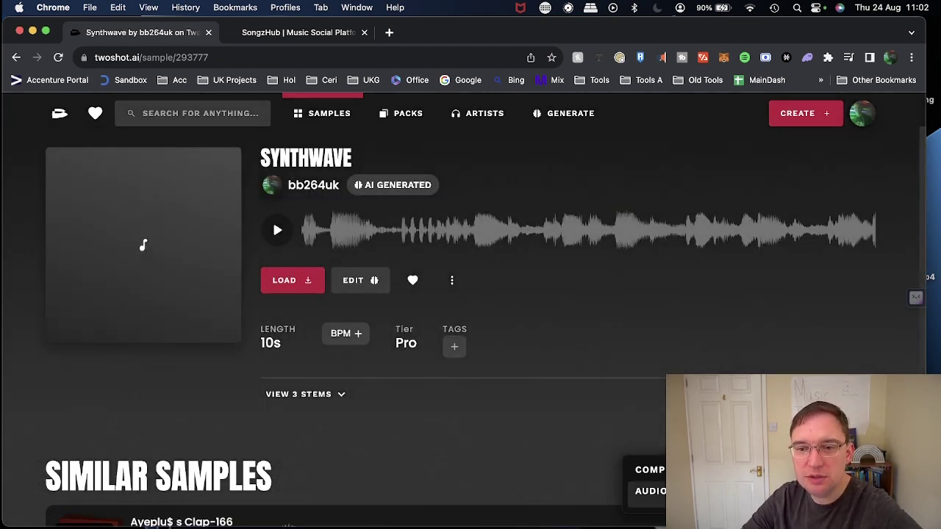
left_click(650, 491)
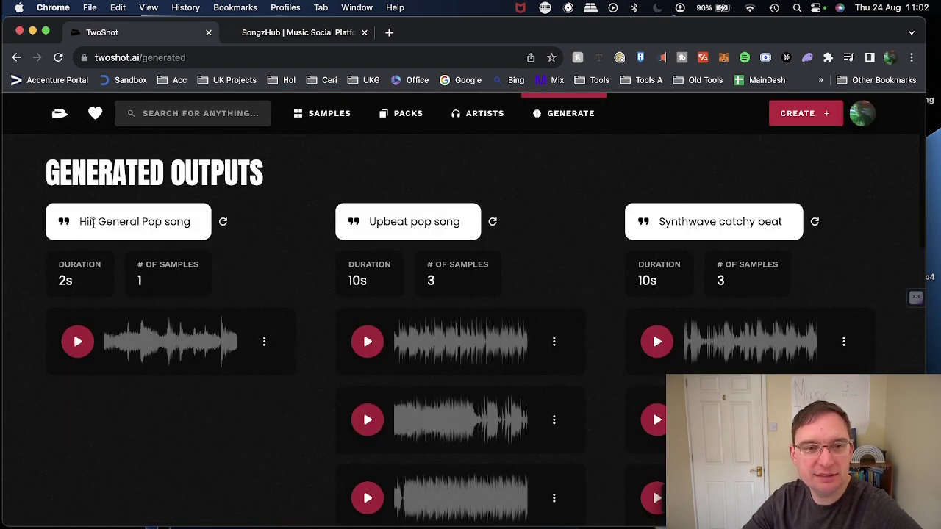
- Preview the 2s Hifi General Pop song output, then open the CREATE + dropdown
left_click(77, 346)
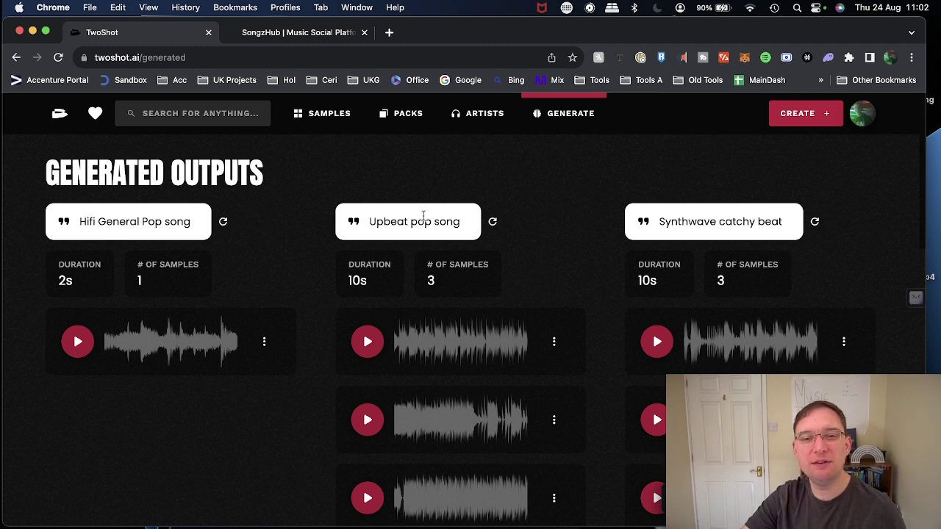
left_click(781, 118)
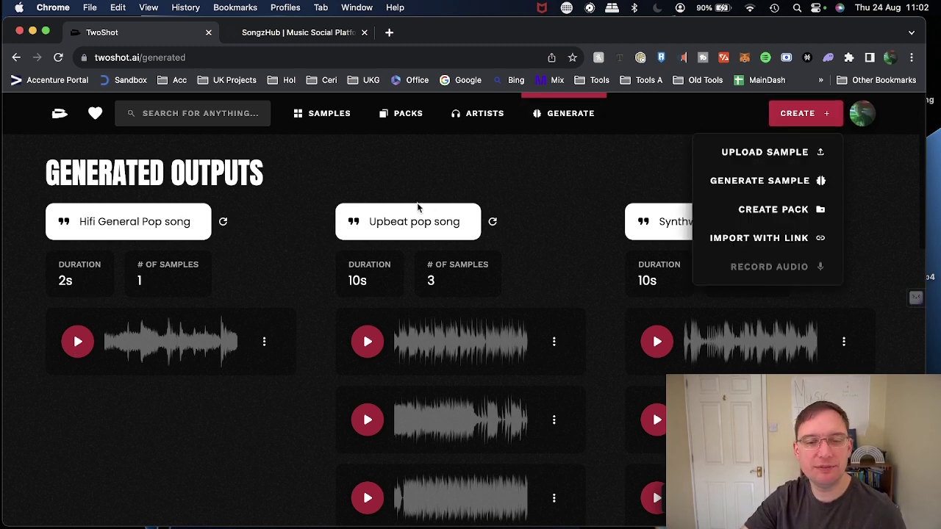
- Start a new sample generation with the prompt 'chords of solo strings'
left_click(759, 180)
left_click(582, 224)
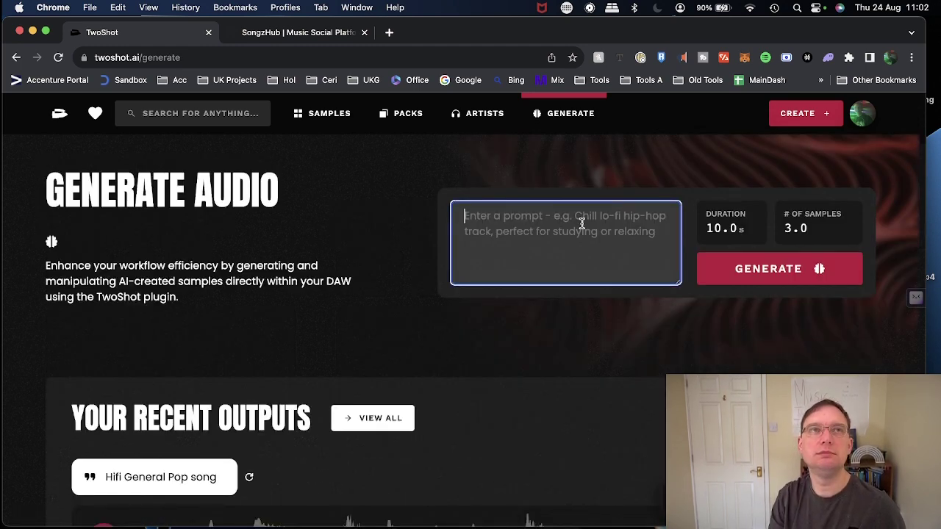
type("string")
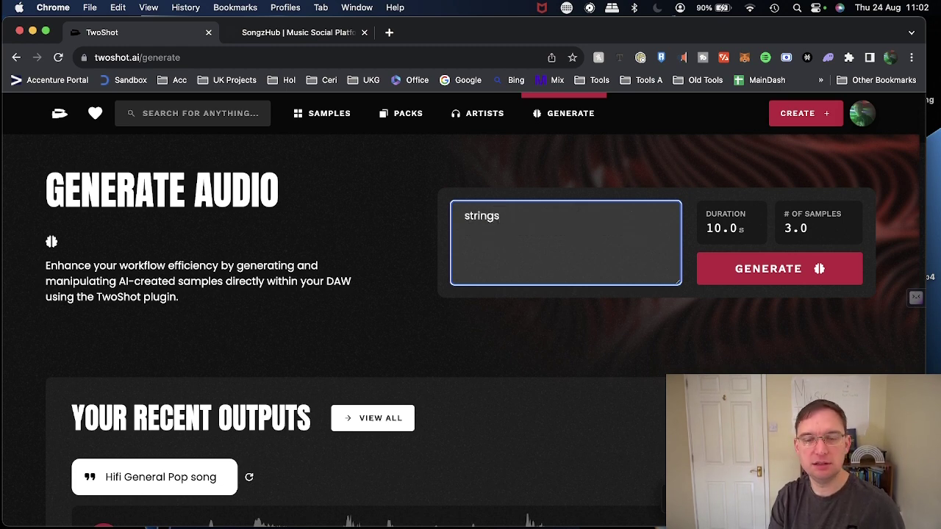
type("s")
left_click(465, 215)
type("chords of ")
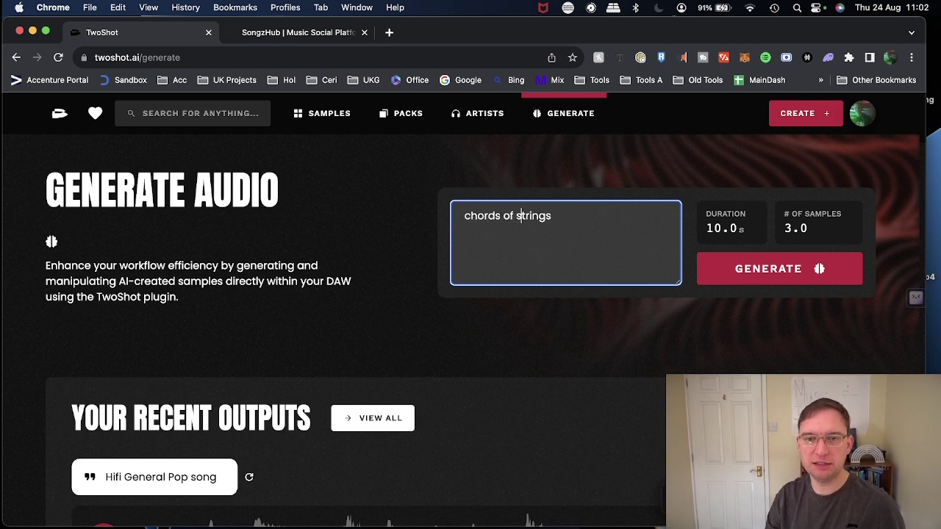
type("solo")
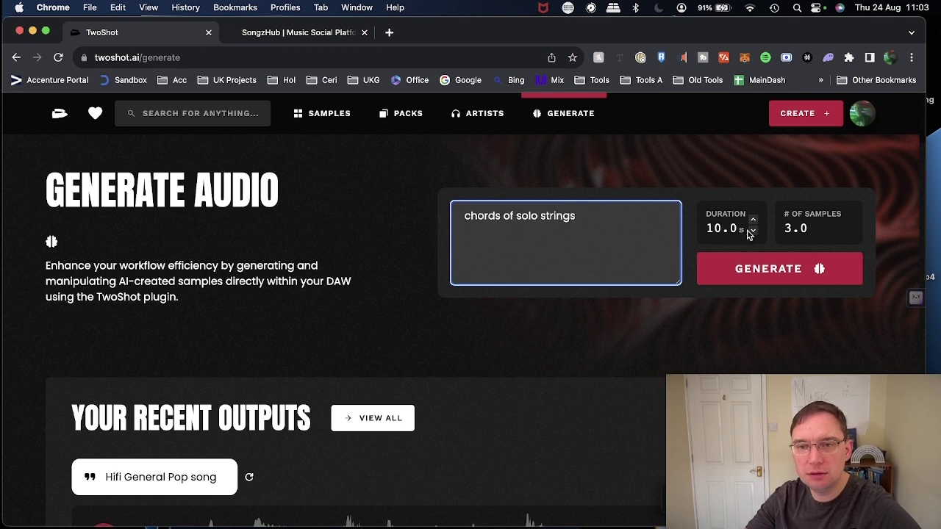
- Set the duration to 4 seconds and the number of samples to 2
left_click(753, 230)
left_click(753, 230)
left_click(753, 230)
left_click(752, 231)
left_click(753, 230)
left_click(753, 232)
left_click(753, 219)
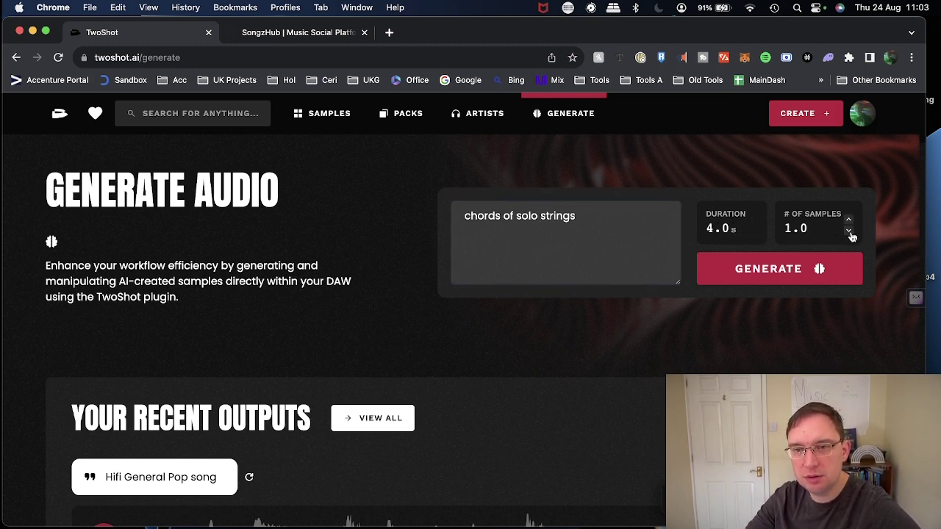
left_click(848, 219)
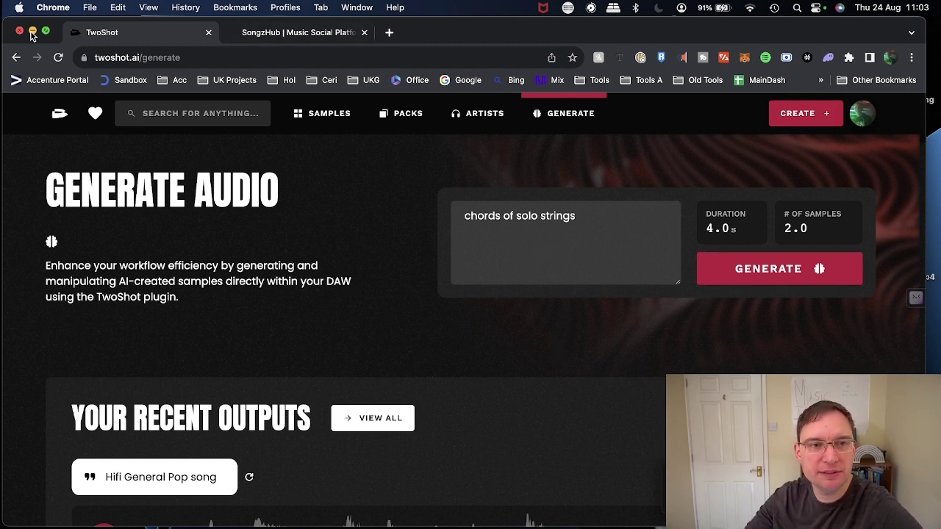
left_click(46, 32)
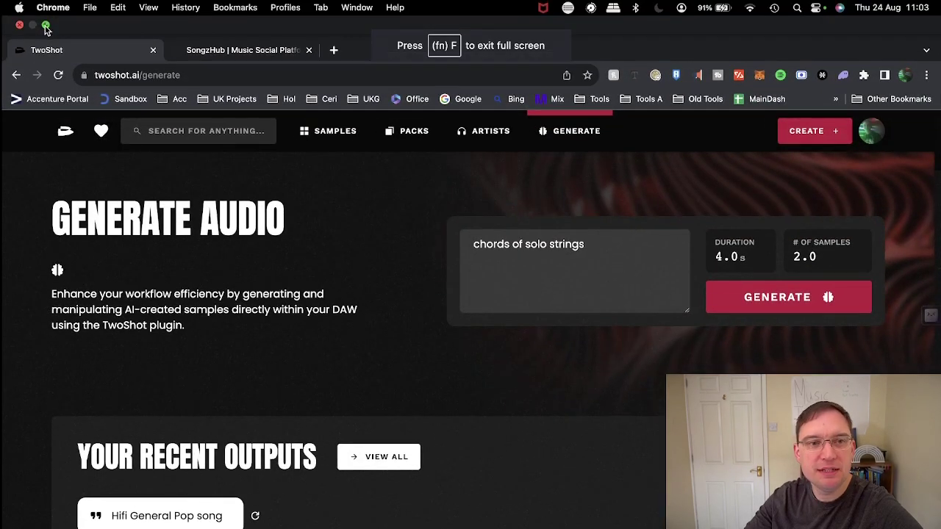
left_click(45, 27)
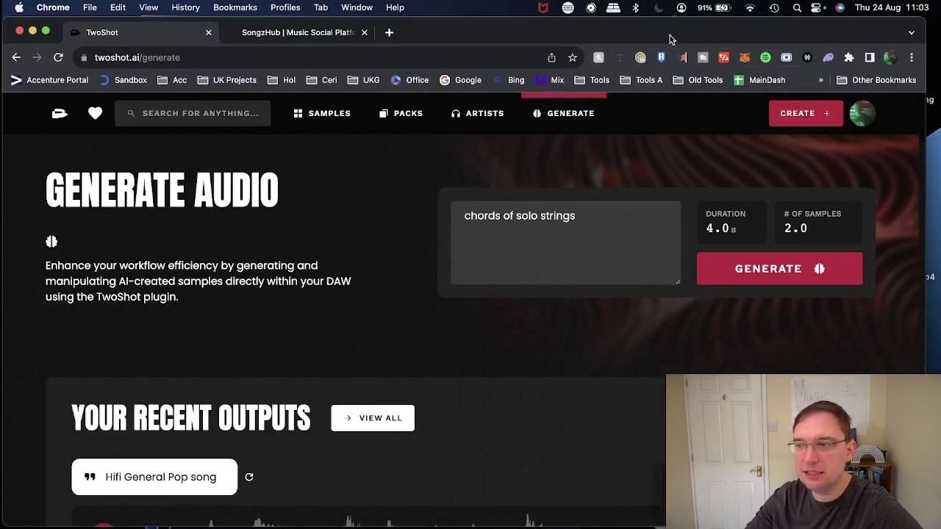
- Move the browser aside while the strings samples generate, then restore it into view
left_click_drag(667, 38, 411, 5)
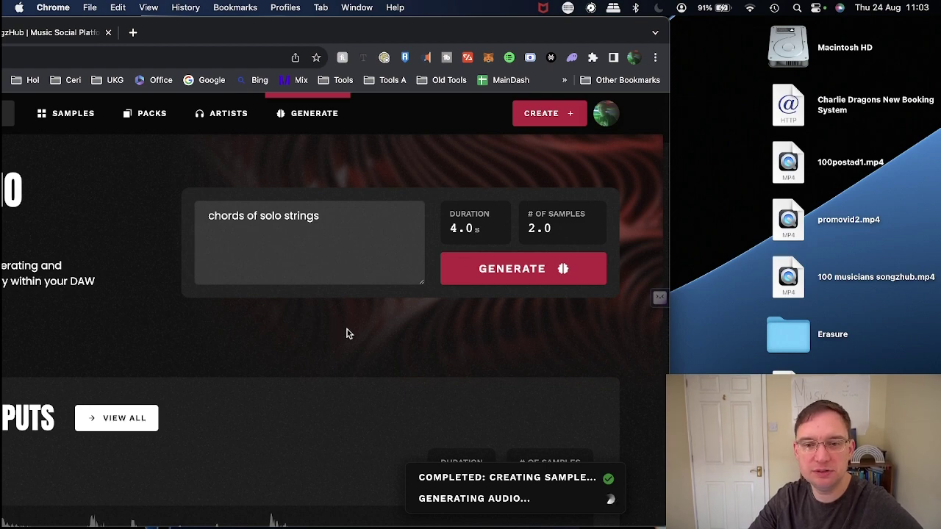
left_click_drag(233, 22, 505, 33)
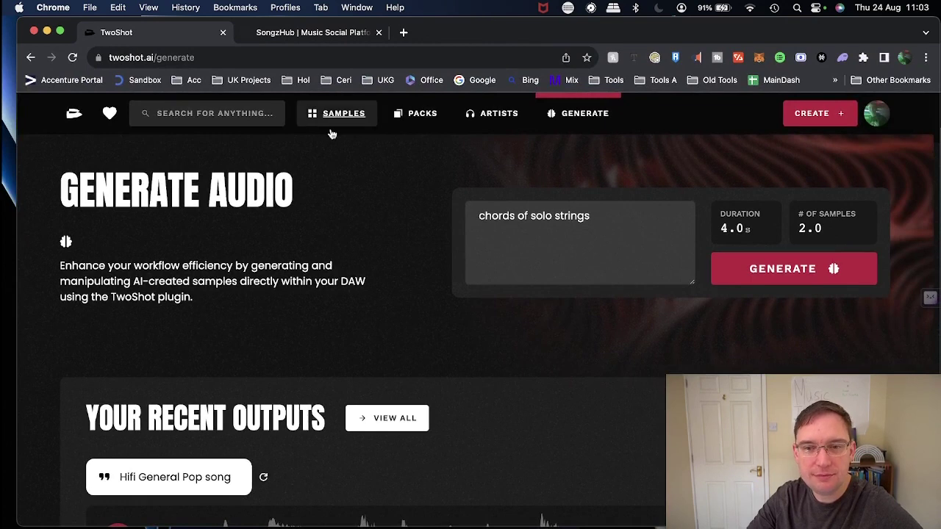
- Filter the Samples library to One Shot and preview the Astro Kick 1 sample
left_click(321, 118)
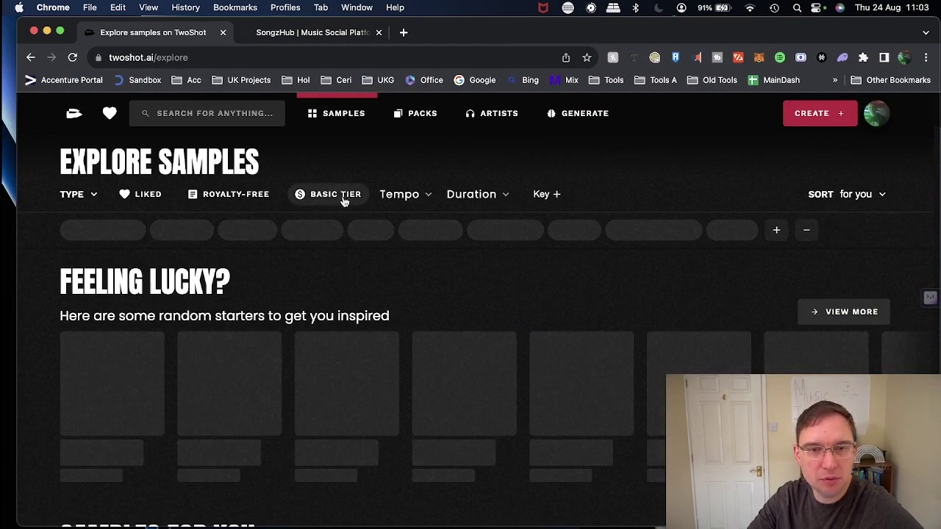
mouse_move(92, 195)
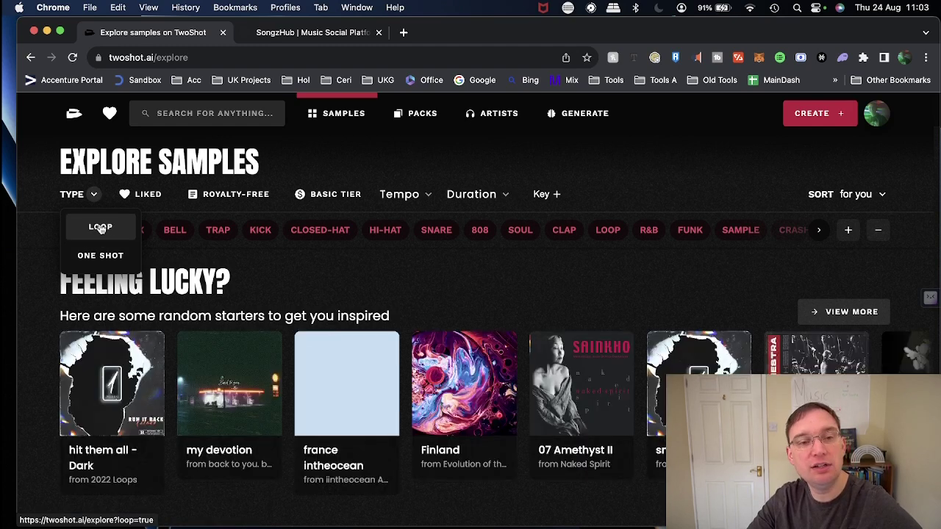
left_click(107, 258)
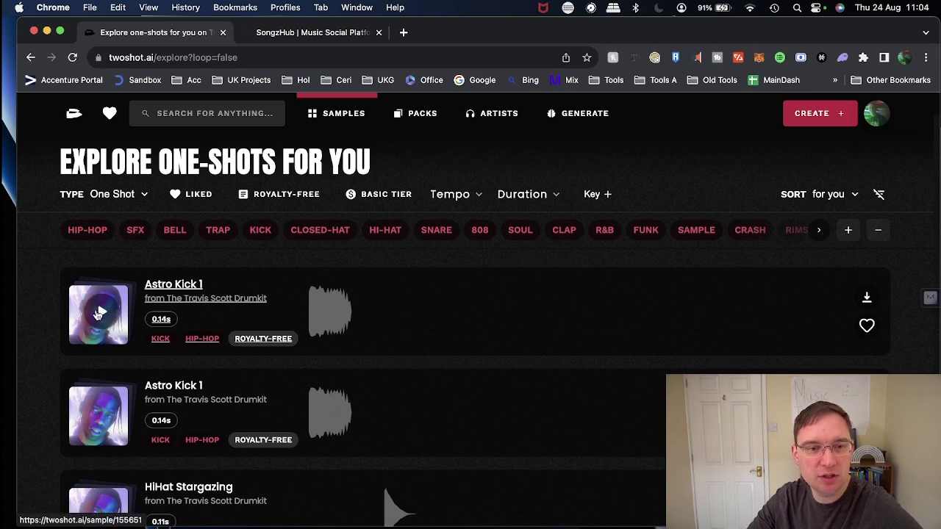
left_click(97, 313)
- Preview the 808 (BUTTERFLY EFFECT C) sample and scroll through more one-shots
scroll(373, 368, "down", 2)
scroll(374, 368, "down", 5)
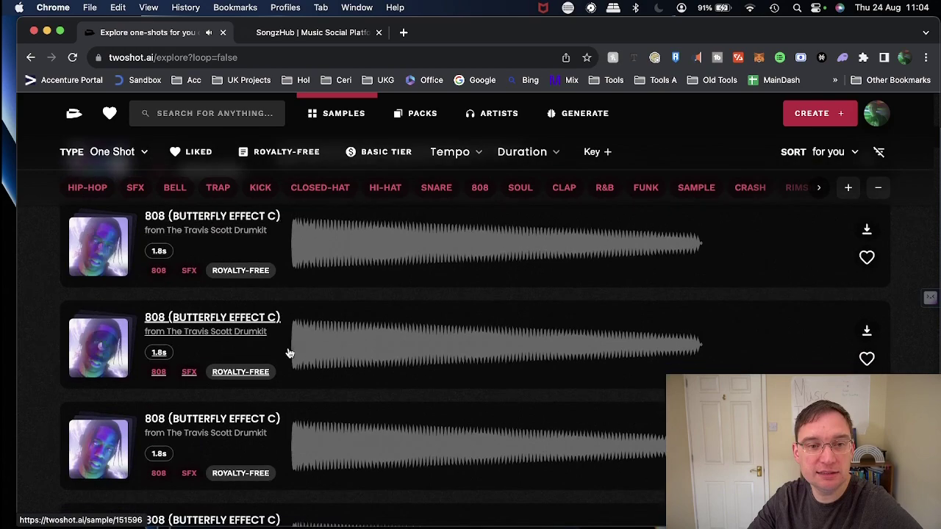
left_click(289, 352)
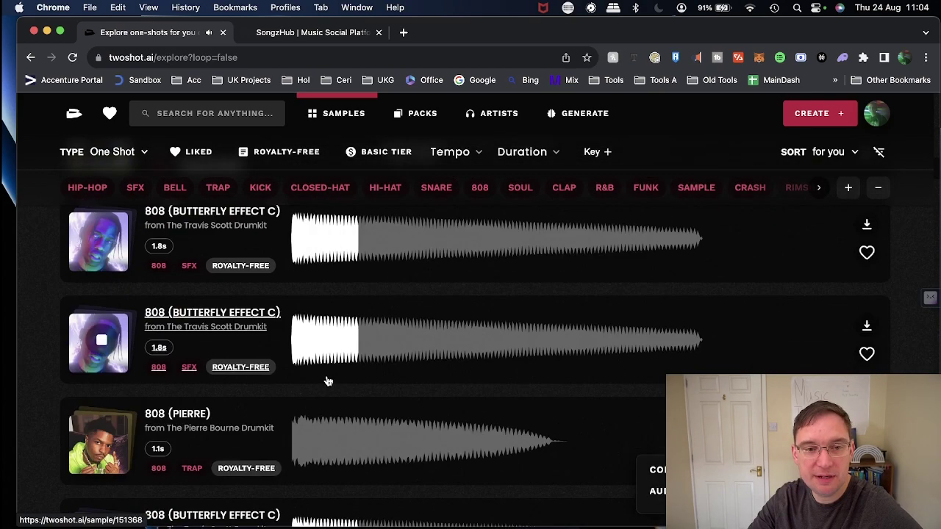
scroll(329, 381, "down", 4)
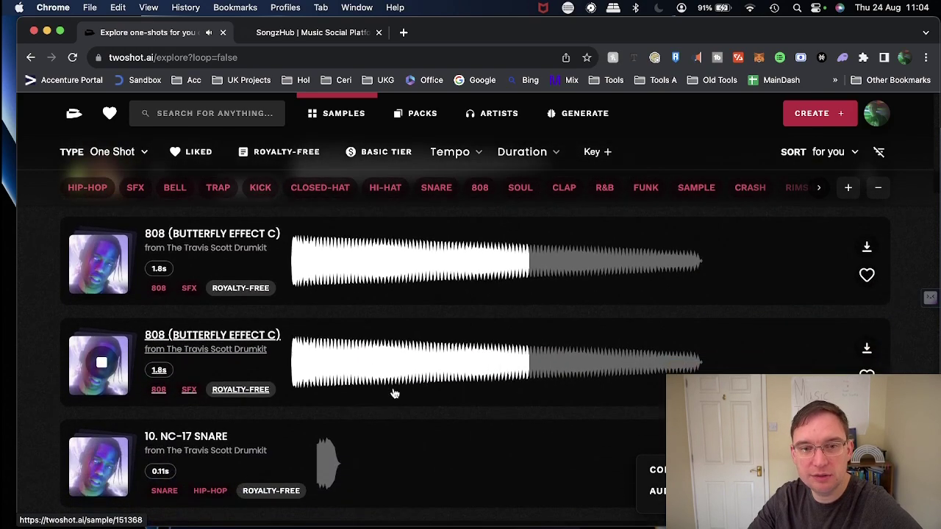
scroll(466, 406, "down", 4)
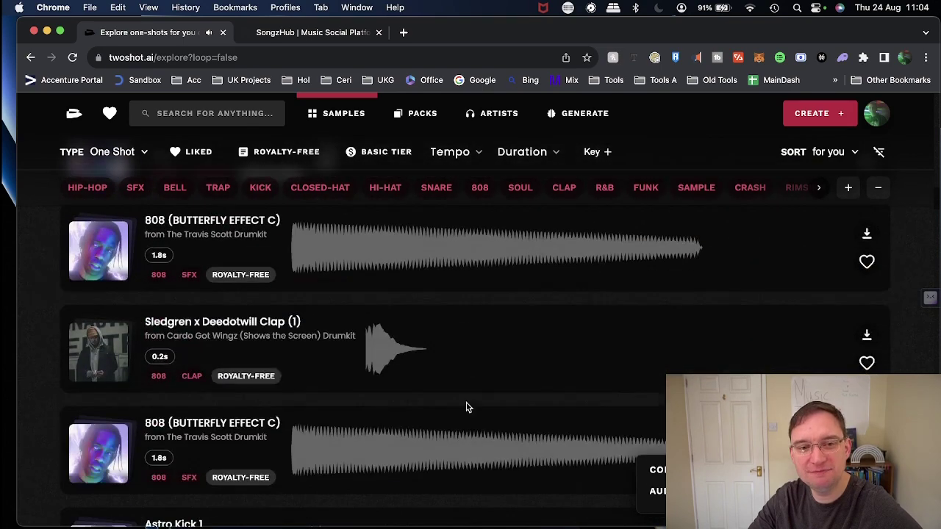
scroll(466, 407, "up", 3)
scroll(467, 406, "down", 4)
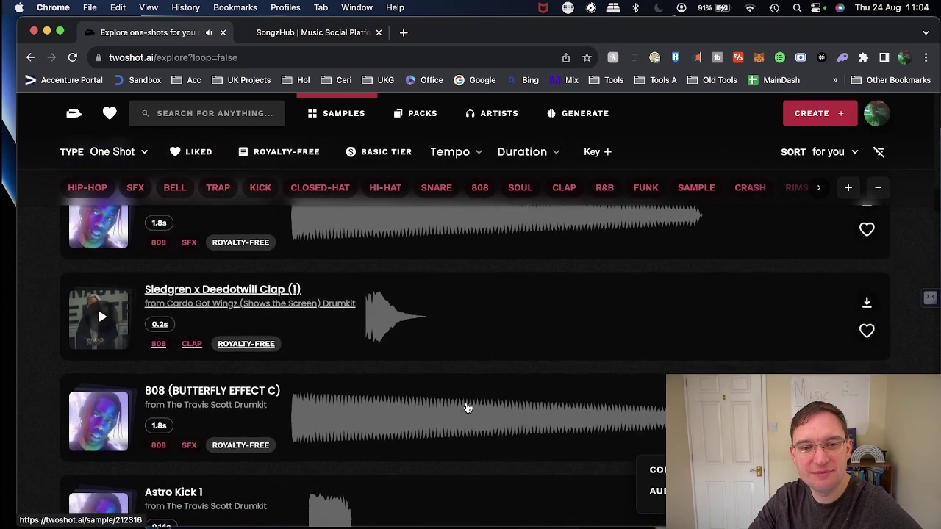
scroll(466, 406, "down", 3)
scroll(466, 406, "down", 2)
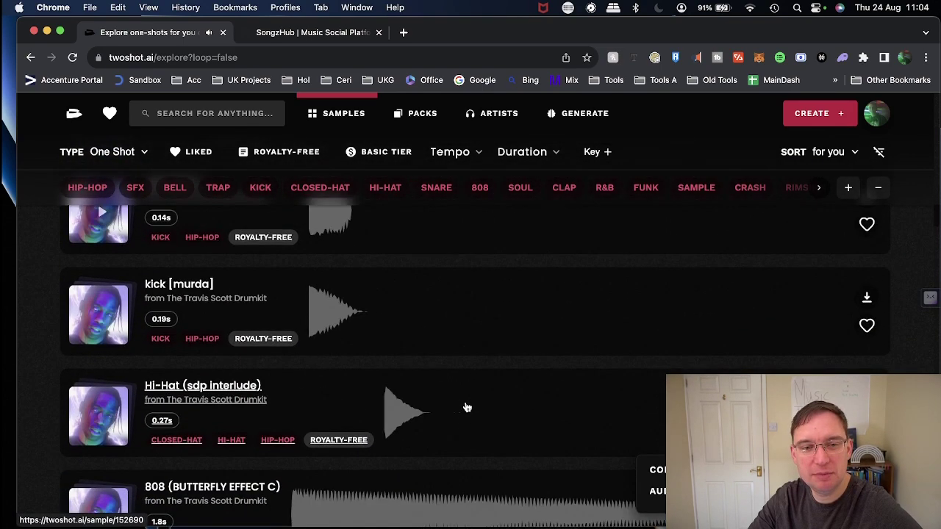
scroll(467, 407, "down", 4)
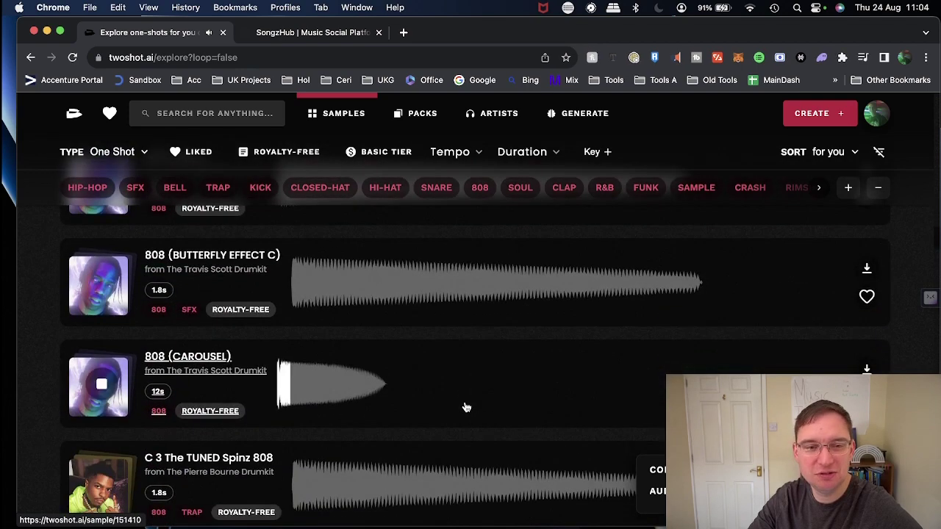
scroll(466, 406, "down", 4)
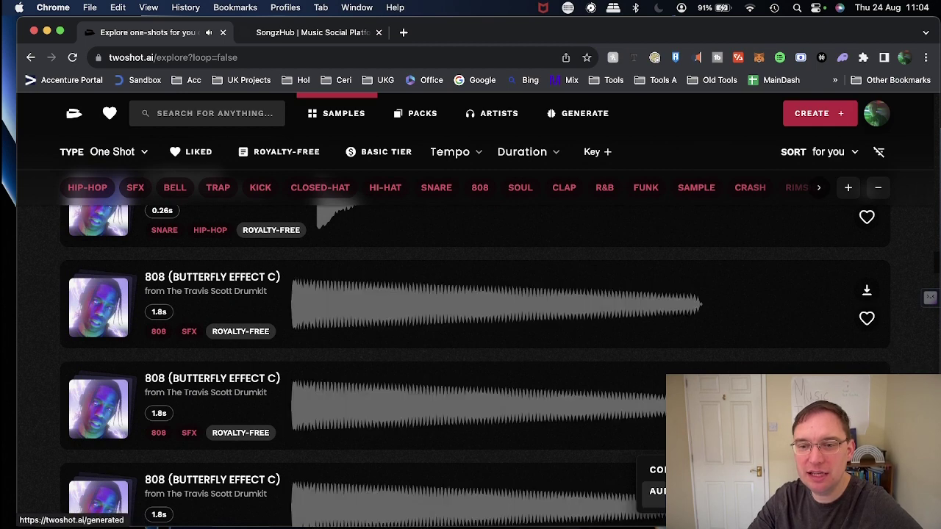
- Return to Generated Outputs showing the two 4s strings samples and make Chrome full screen
left_click(466, 407)
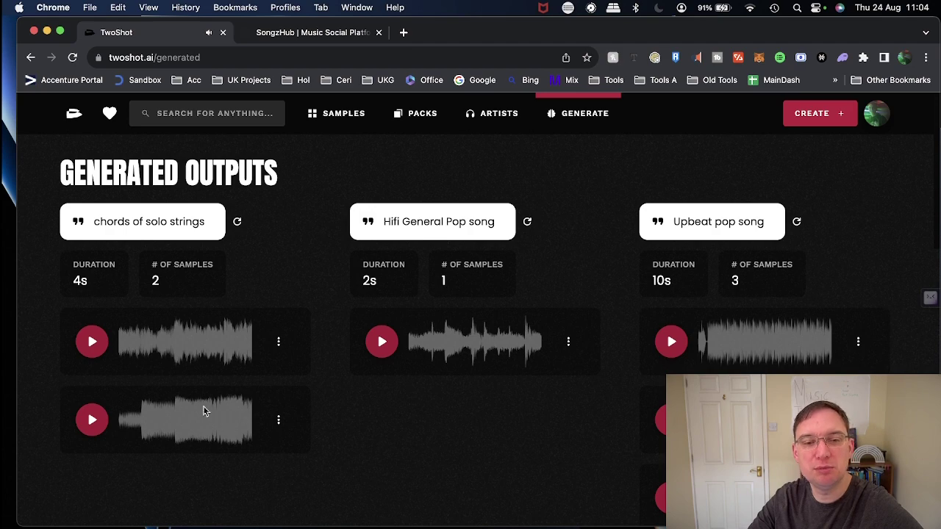
left_click(60, 32)
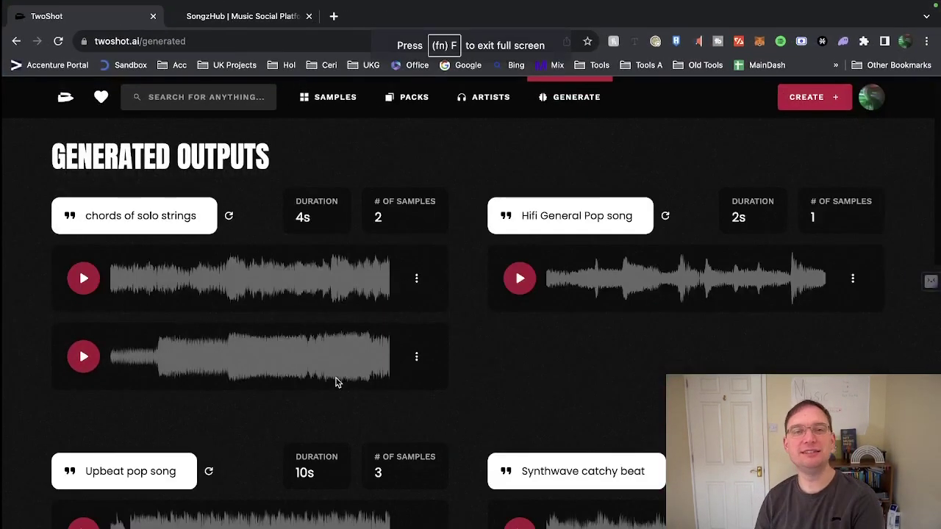